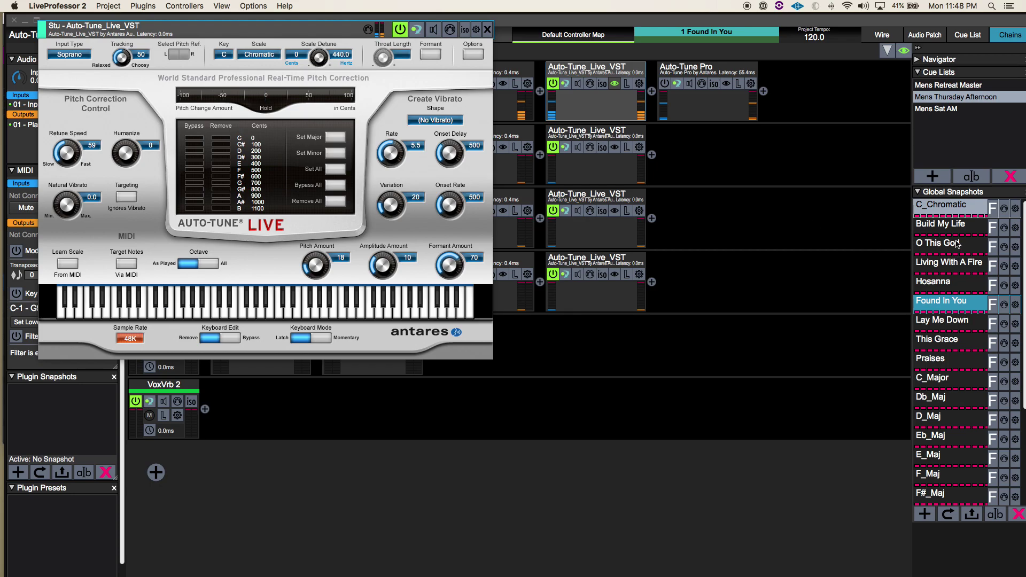
Recall the C_Chromatic global snapshot and turn on Use Low Latency for the Auto-Tune Pro plugin in the first chain.
left_click(942, 212)
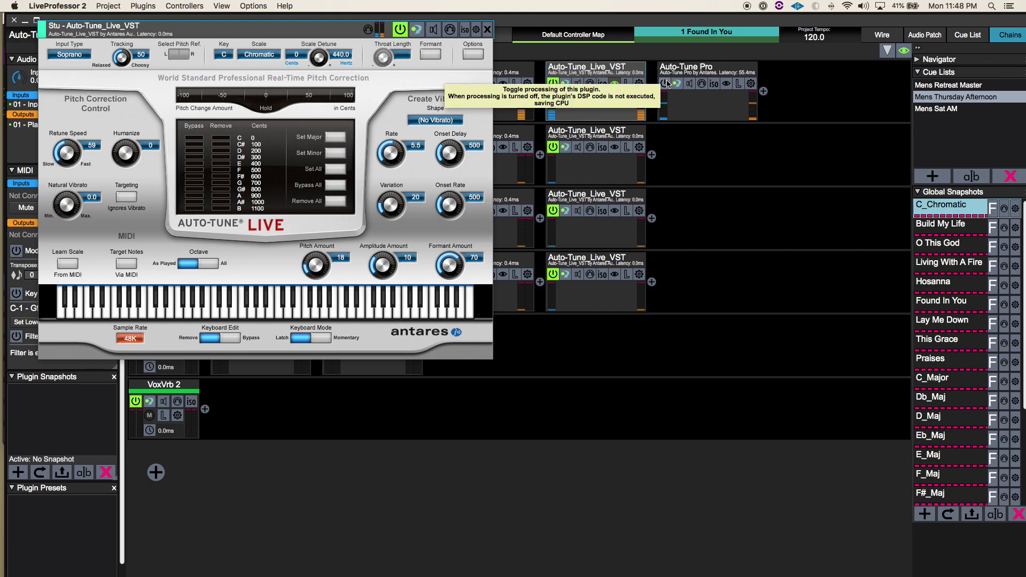
left_click(727, 84)
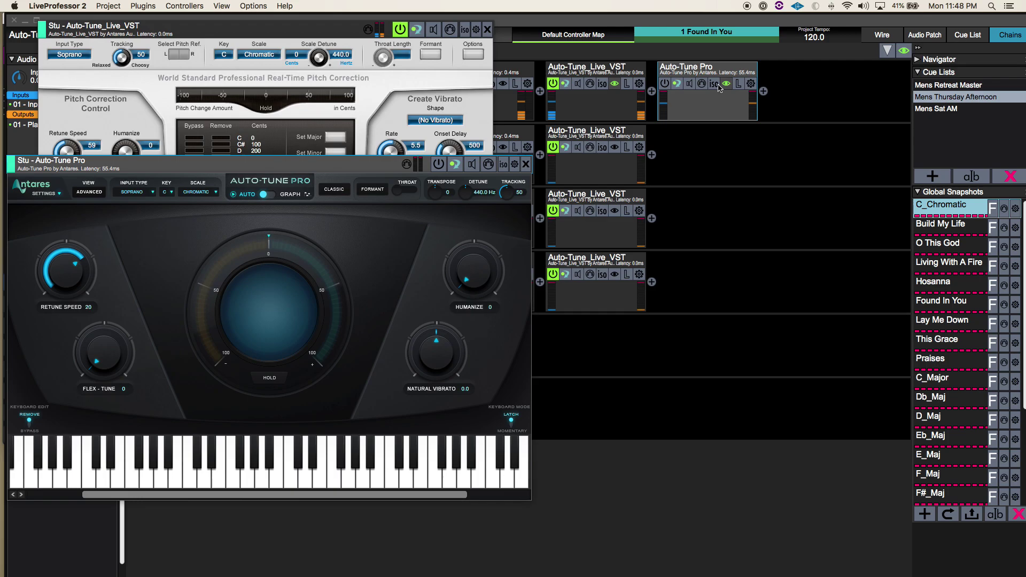
left_click(60, 193)
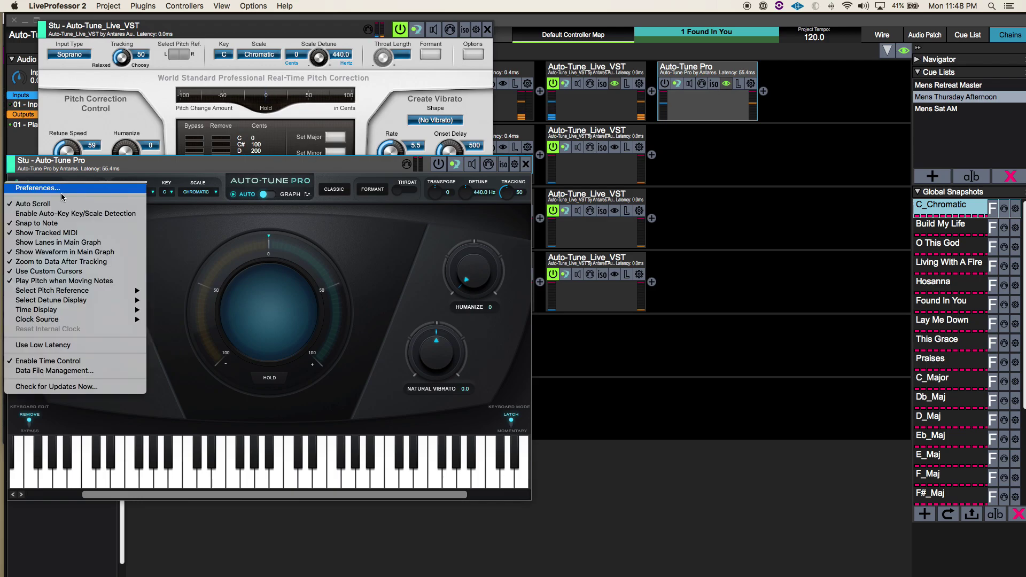
left_click(64, 345)
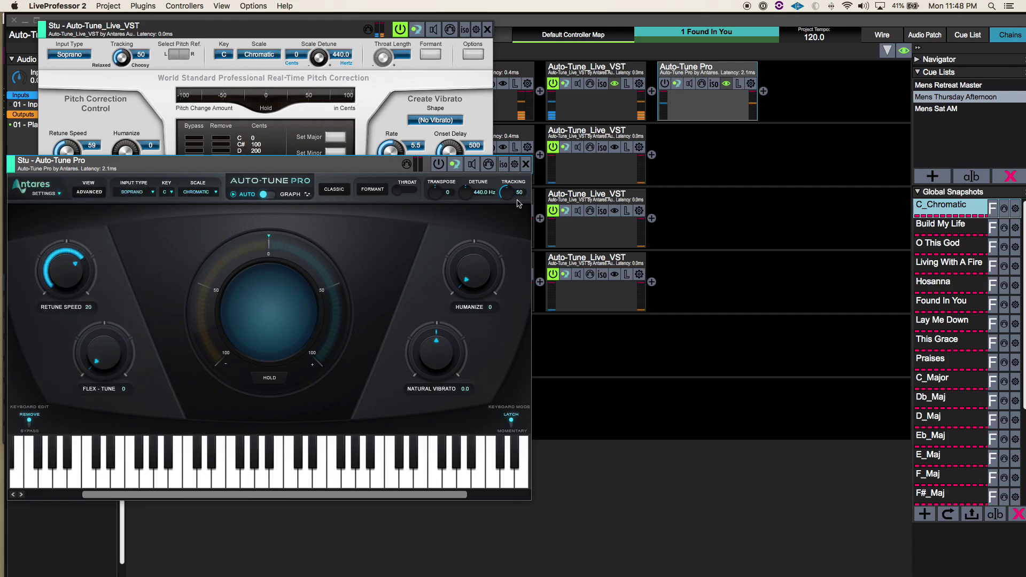
left_click(526, 164)
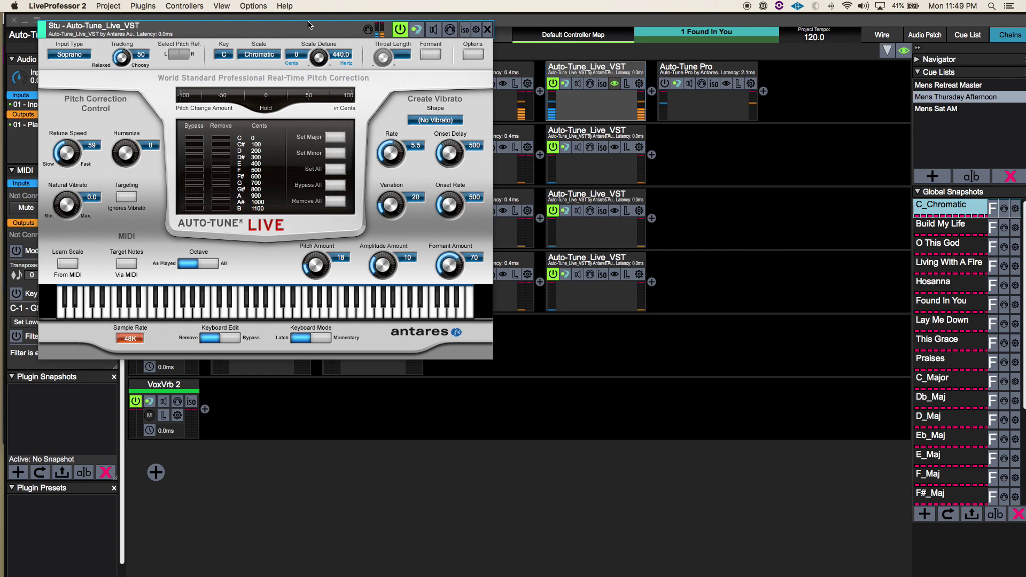
left_click_drag(155, 31, 182, 45)
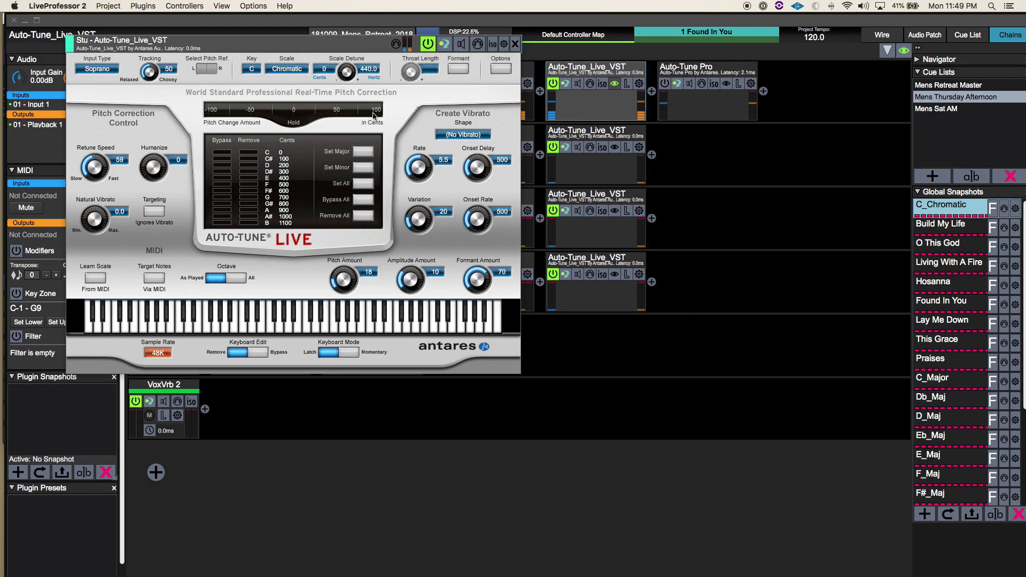
left_click(516, 46)
left_click(926, 514)
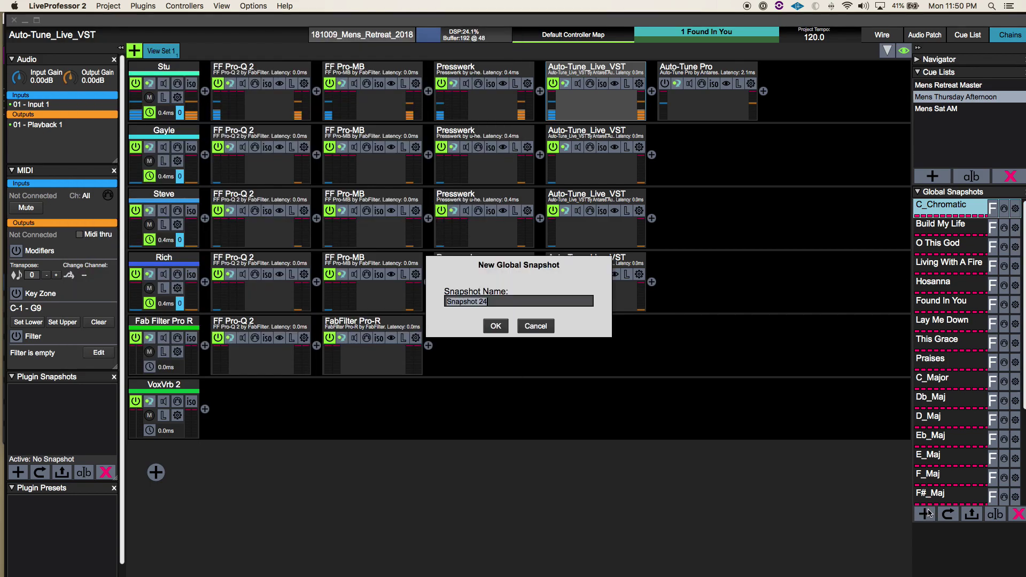
left_click(532, 330)
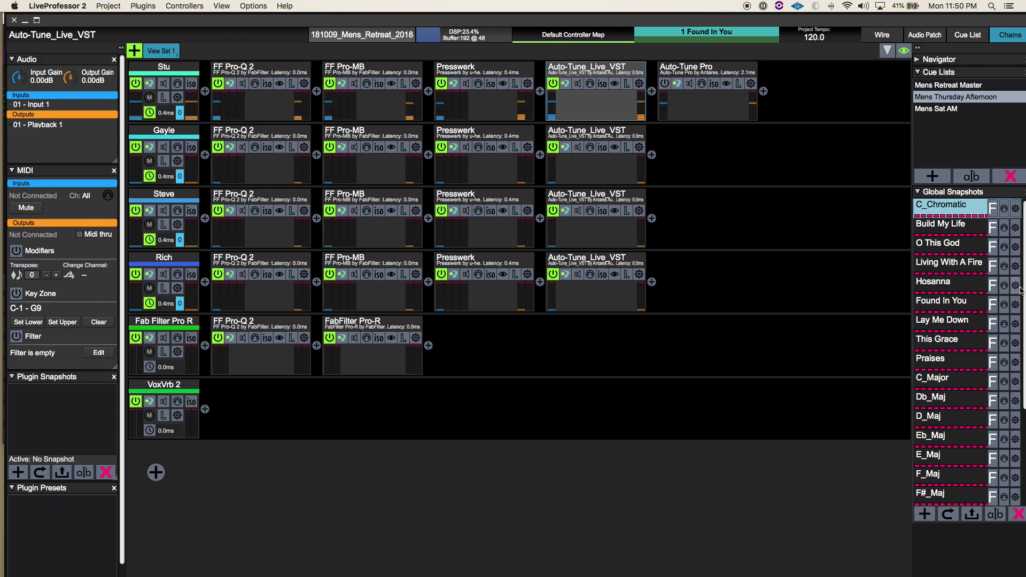
Delete the existing global snapshot "Thing I want to happen to Autotune".
scroll(994, 428, "down", 5)
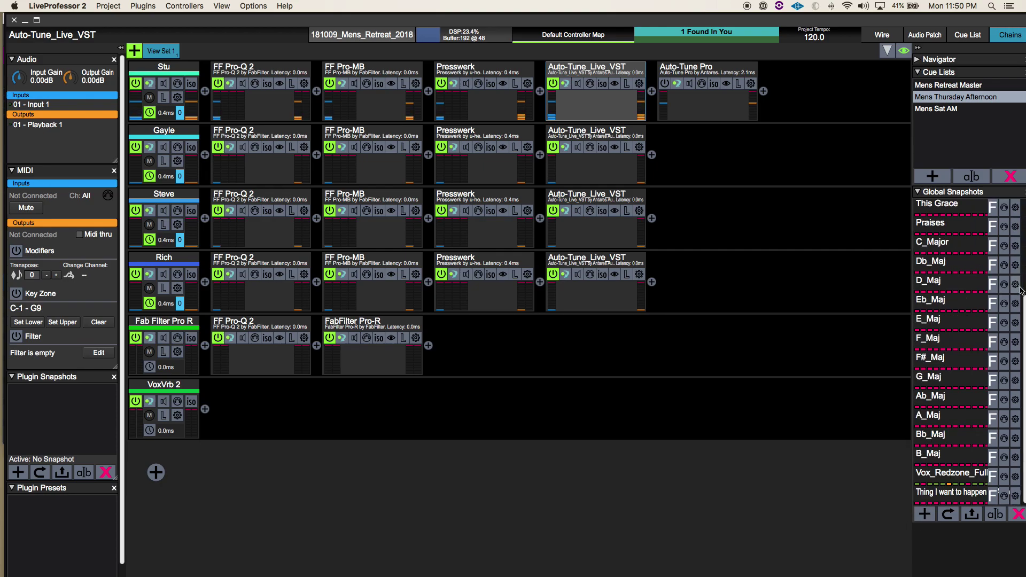
left_click(1016, 497)
left_click(1003, 479)
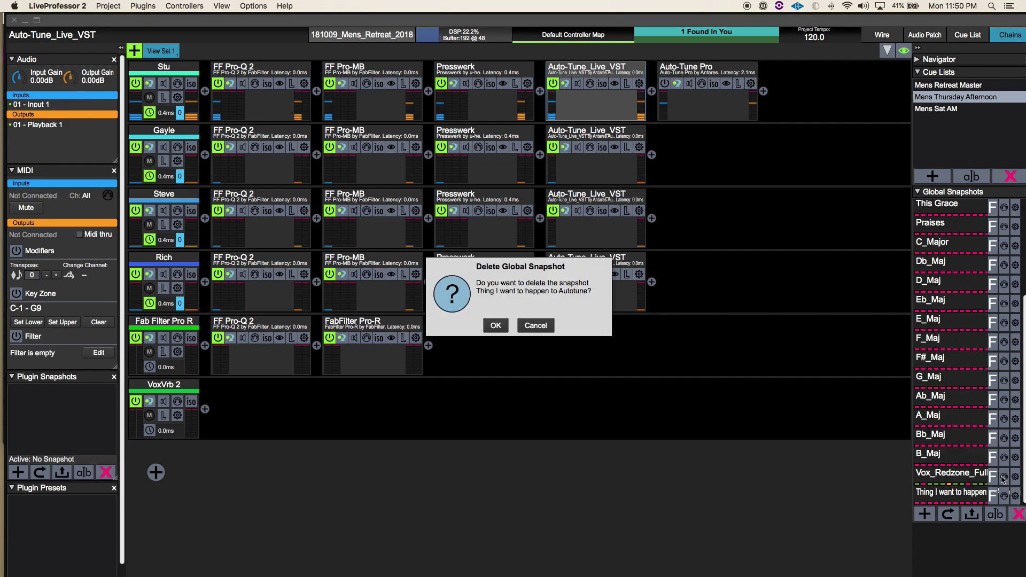
key("Return")
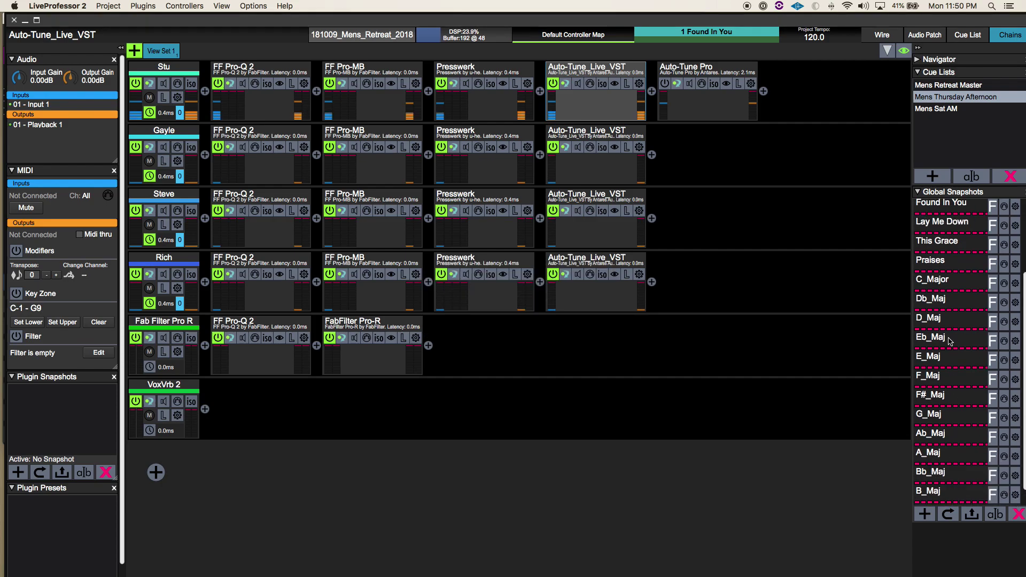
In the first chain's Auto-Tune Live plugin, set the key to Ab, the scale to Pythagor and the retune speed to 0.
left_click(615, 83)
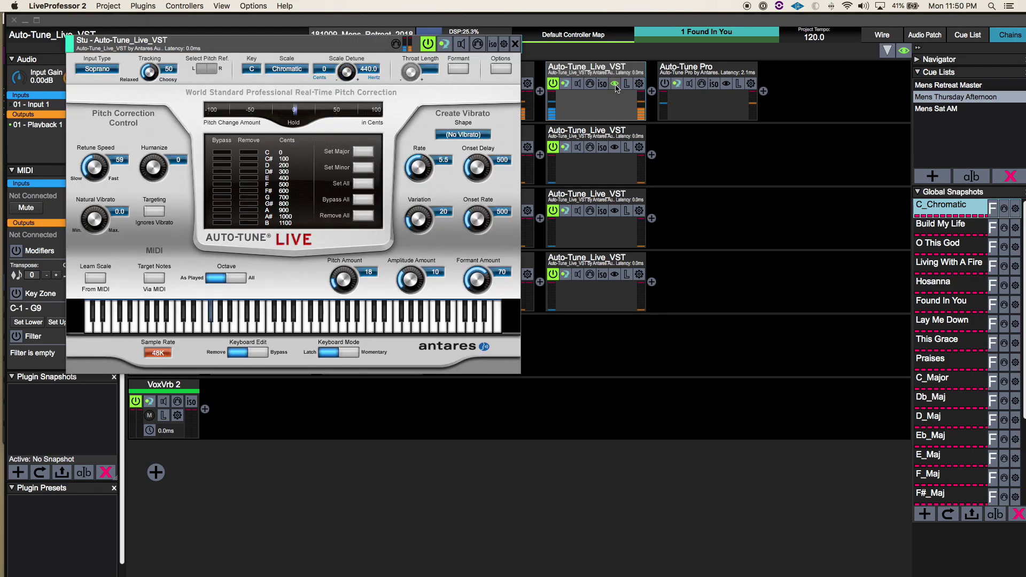
left_click(252, 69)
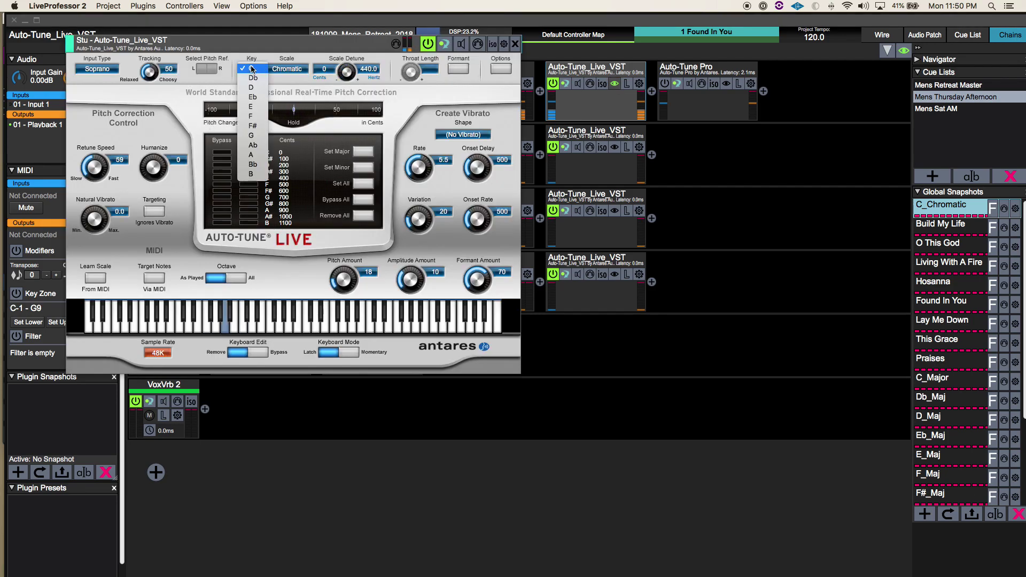
left_click(254, 146)
left_click(281, 70)
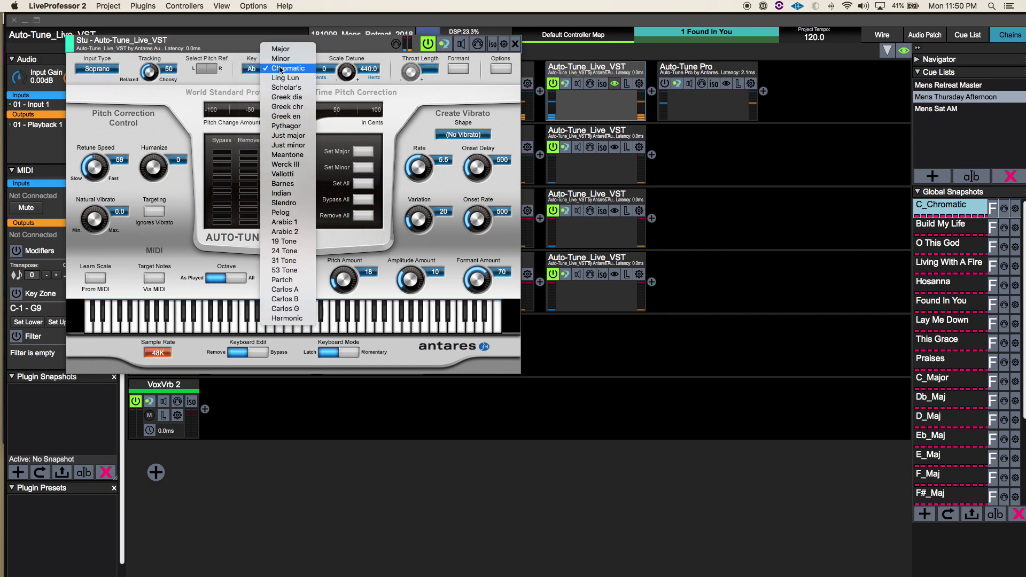
left_click(303, 127)
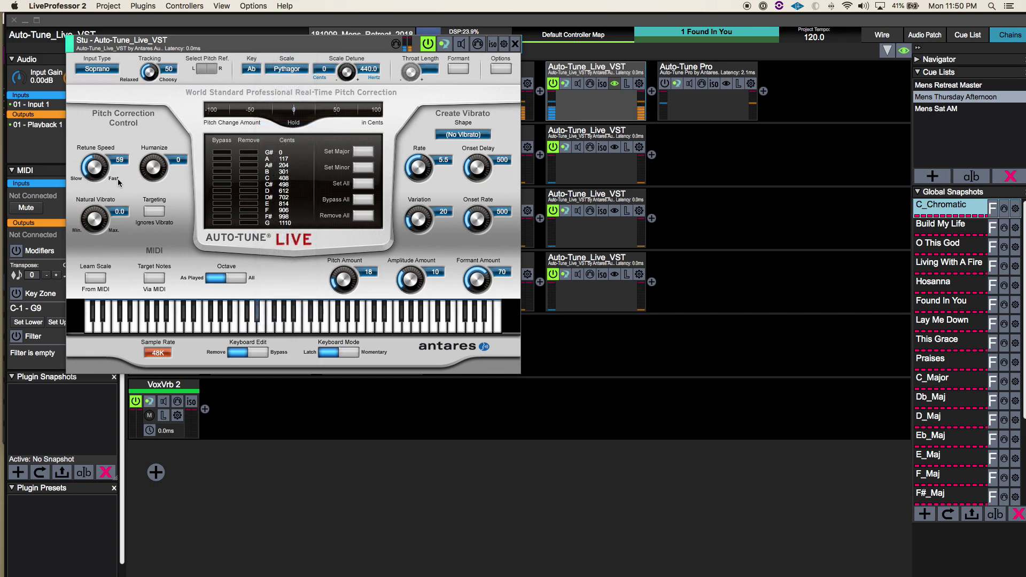
left_click_drag(94, 172, 86, 95)
Store the current state as a new global snapshot named "Thing I want to happen to Autotune".
scroll(958, 383, "down", 5)
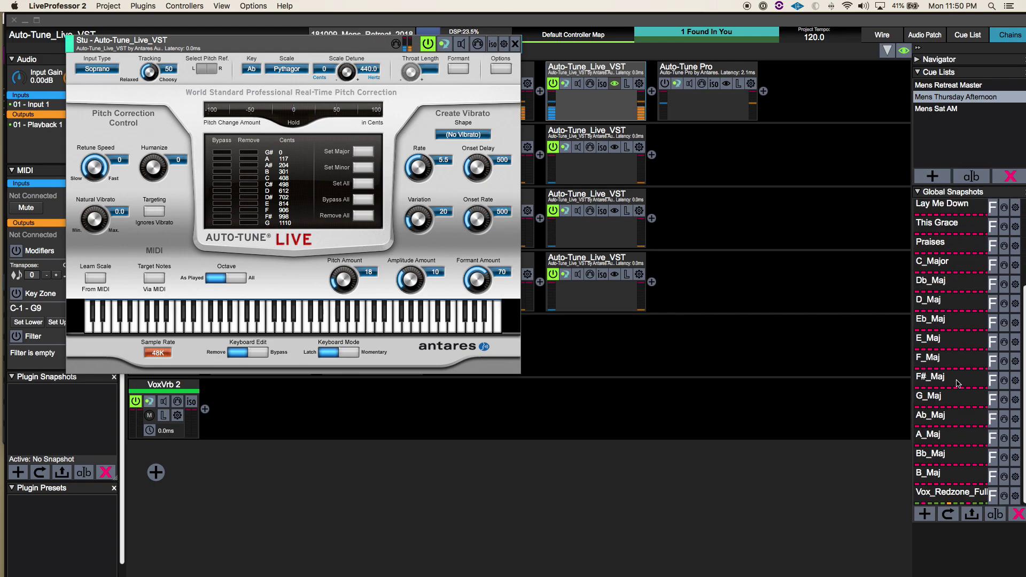
left_click(926, 516)
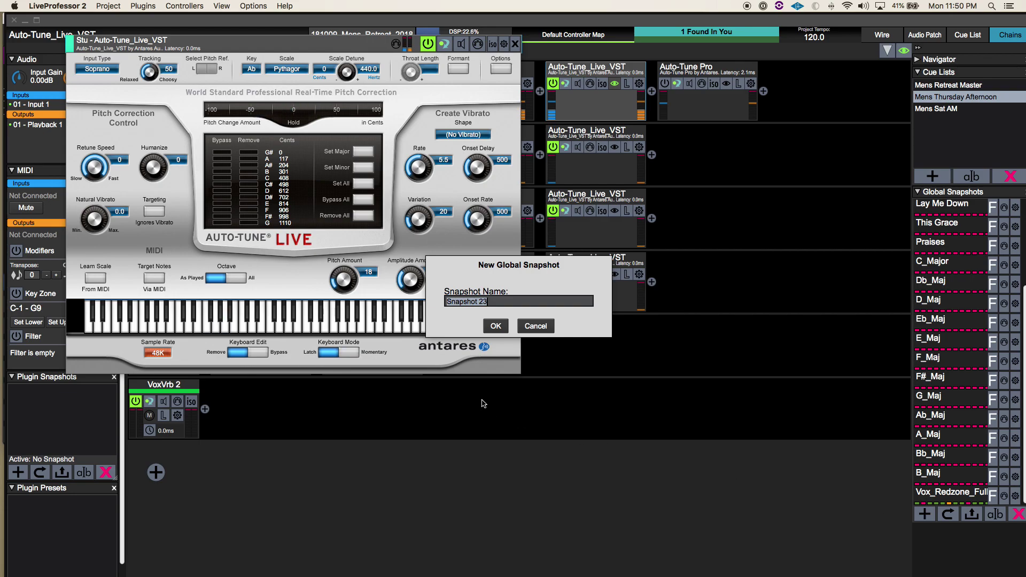
type("Thing I want to happe")
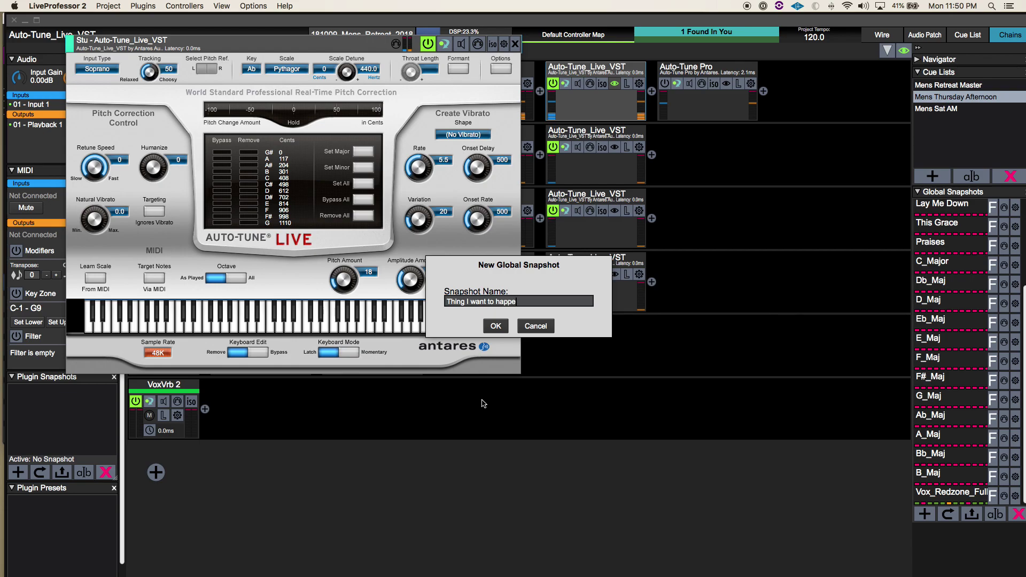
type("n to Autotune")
key("Return")
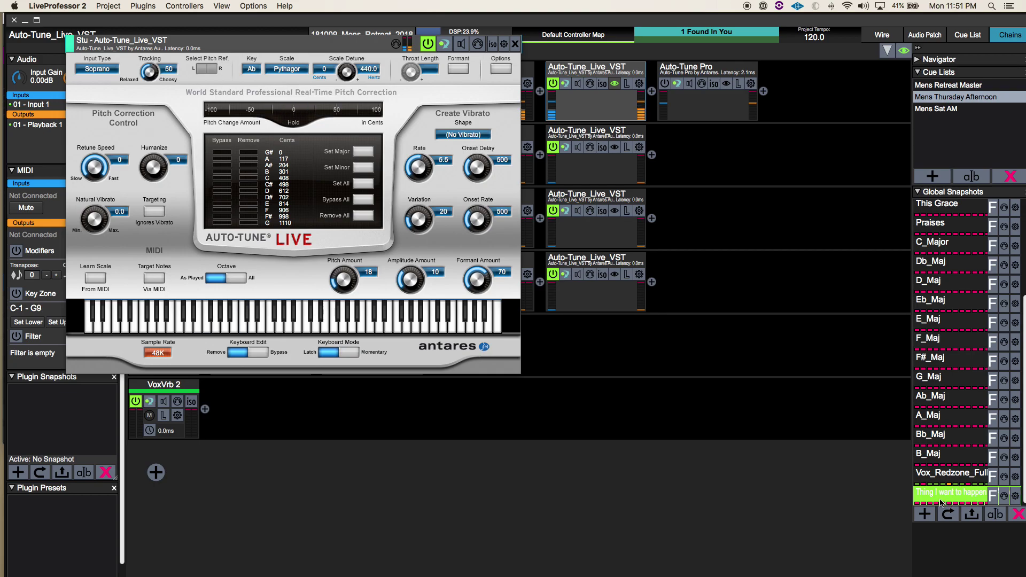
Recall the C_Chromatic global snapshot and display the recall filter of the Vox_Redzone_Full snapshot.
scroll(955, 214, "up", 5)
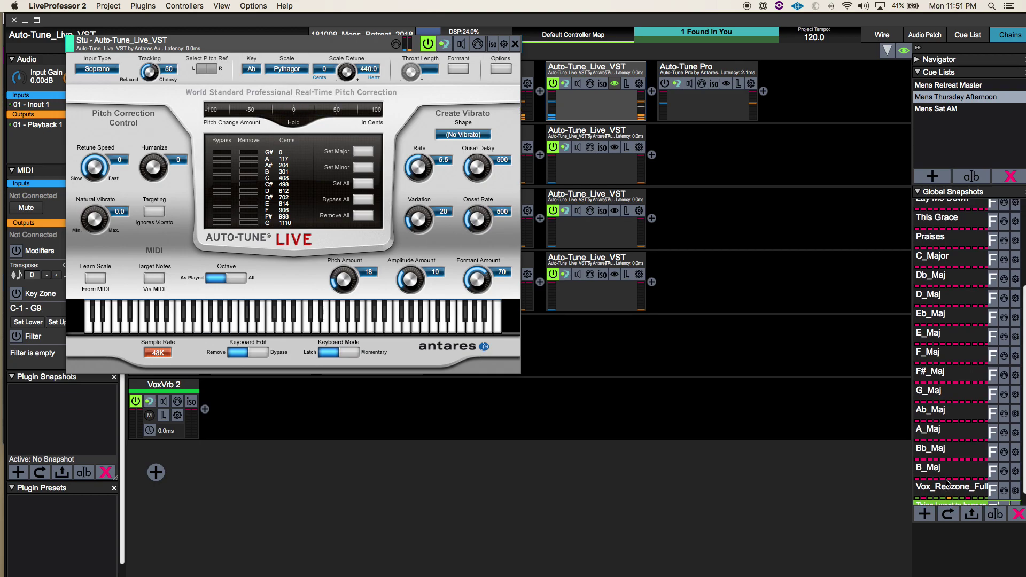
left_click(955, 212)
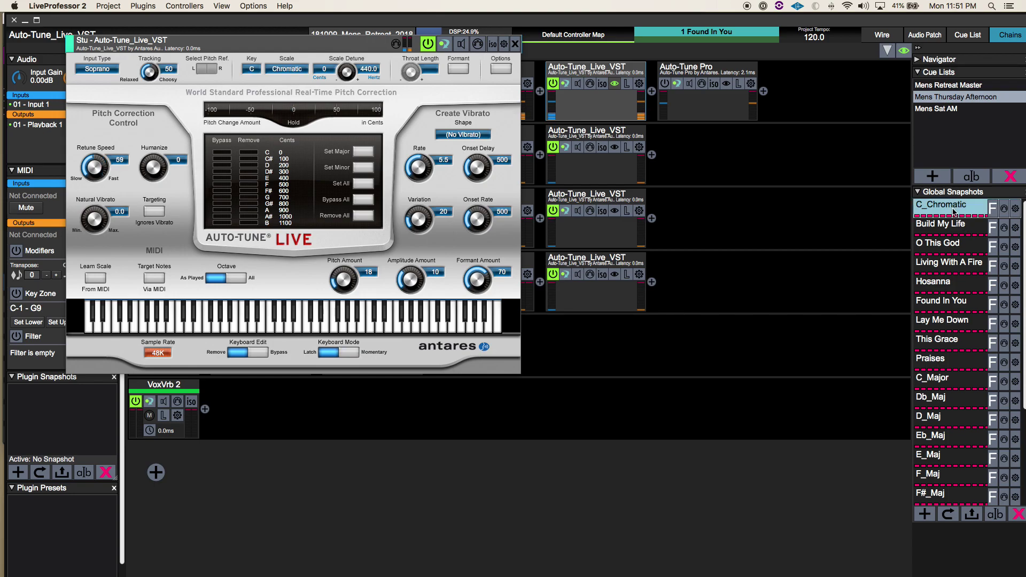
scroll(957, 304, "down", 5)
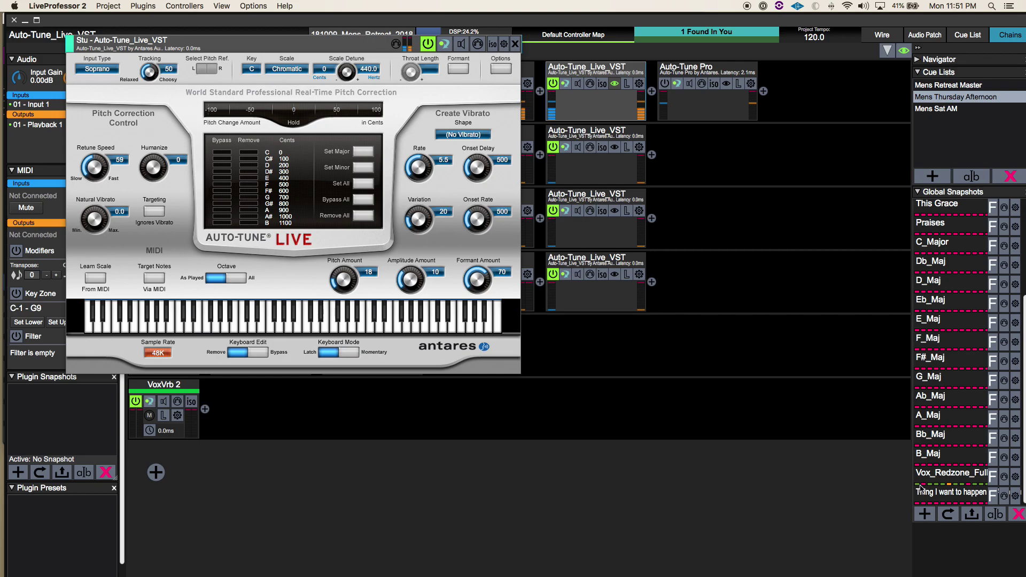
left_click(996, 481)
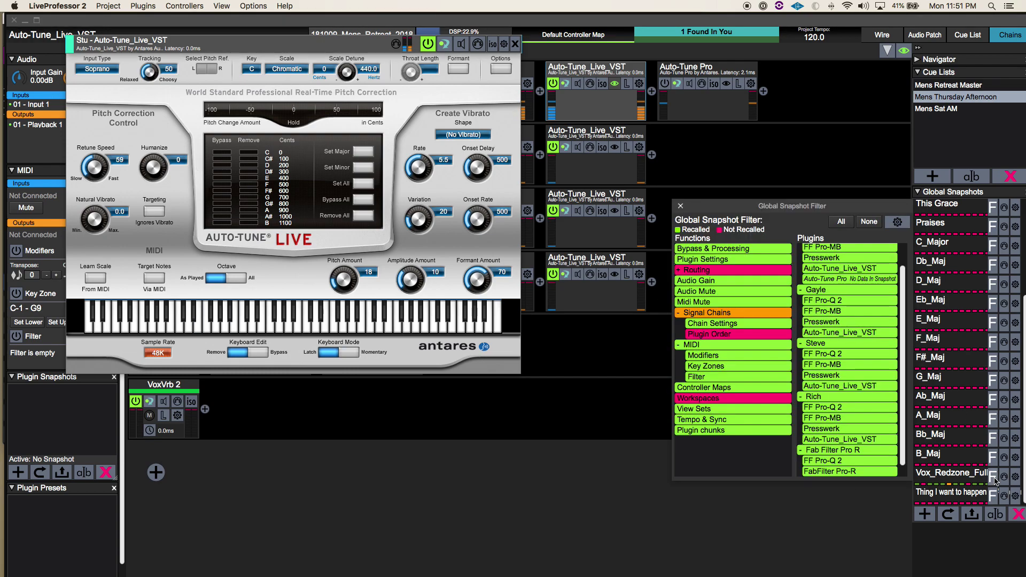
Make the Bb_Maj snapshot's recall filter the default filter for global snapshots.
left_click(980, 441)
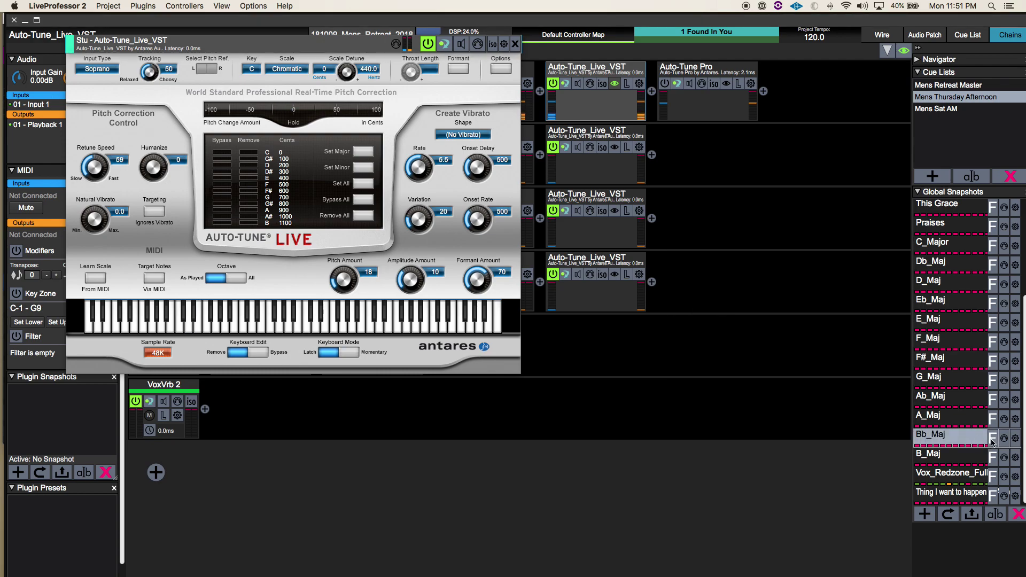
left_click(993, 441)
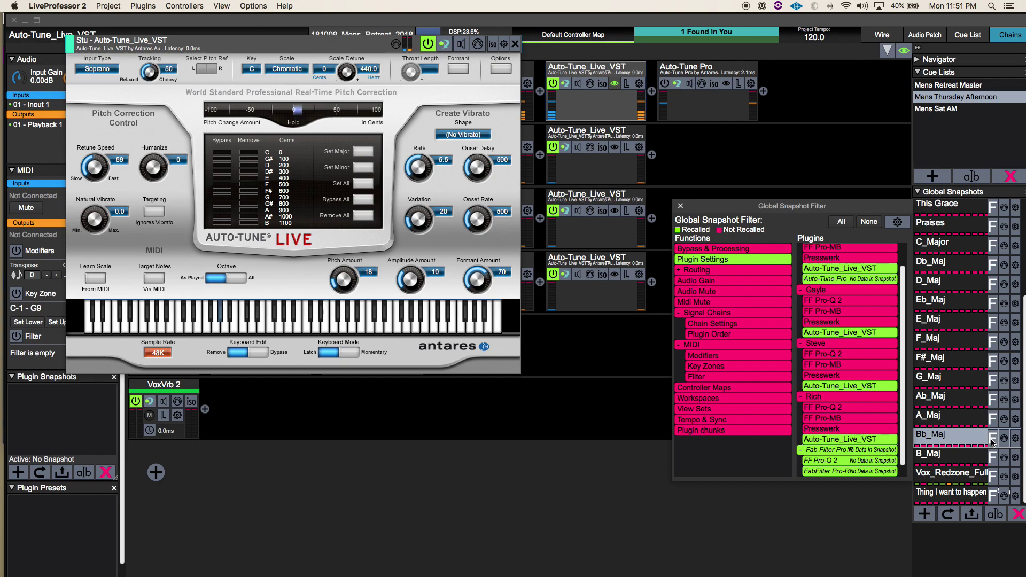
left_click(907, 223)
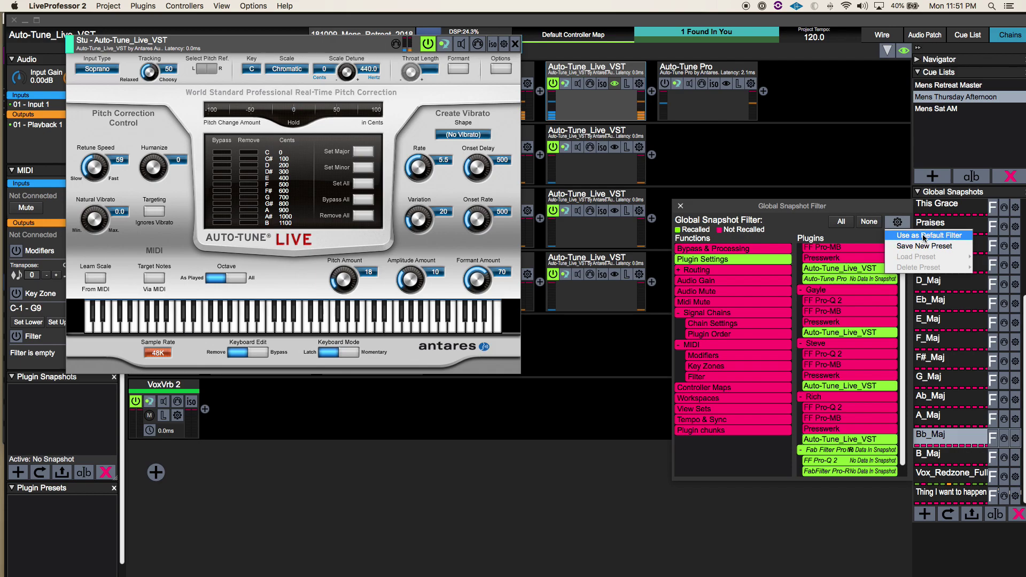
left_click(924, 236)
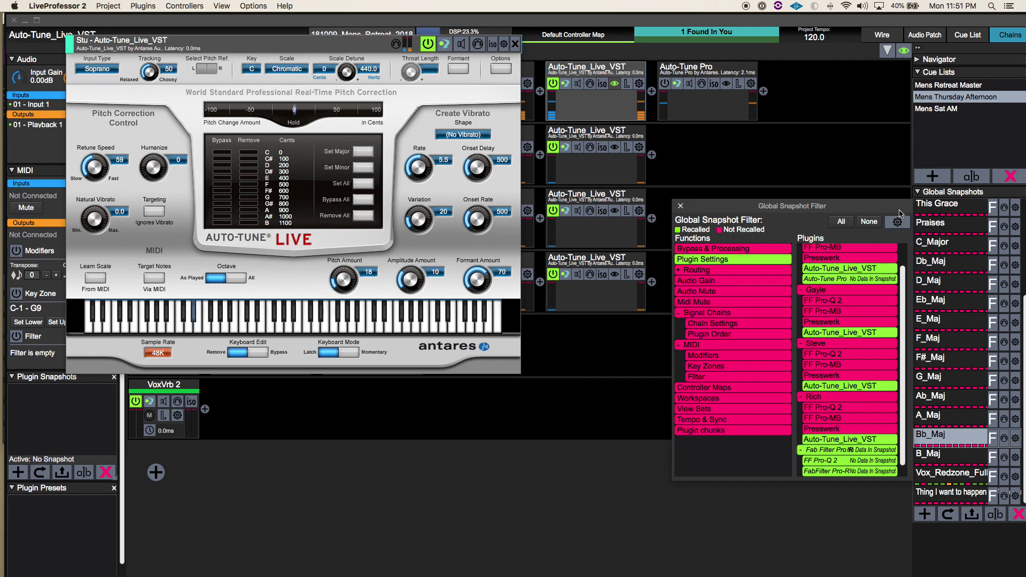
left_click(681, 207)
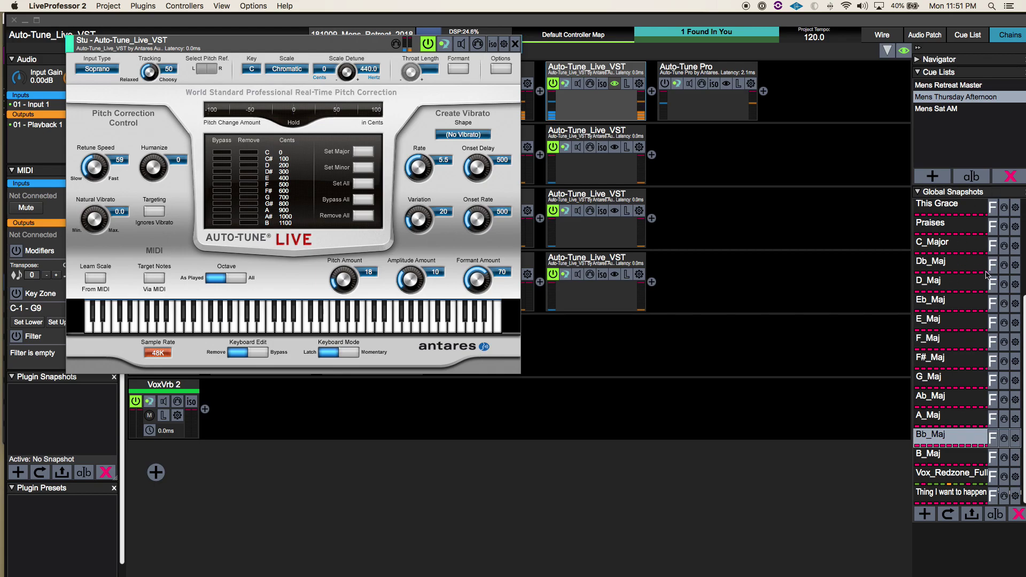
Clear the whole recall filter of the "Thing I want to happen to Autotune" snapshot and re-enable only the Plugin Settings function.
left_click(951, 497)
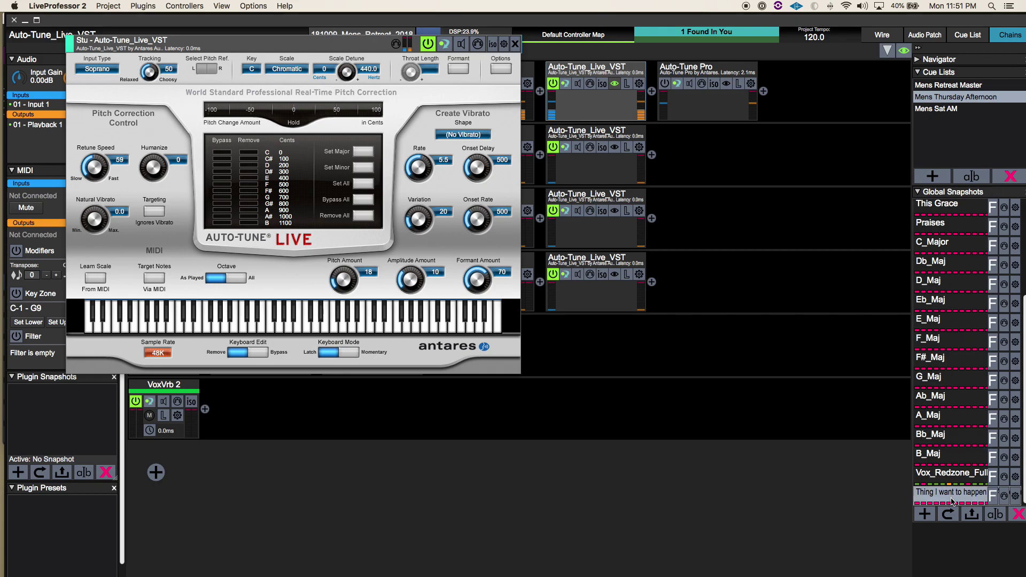
left_click(992, 496)
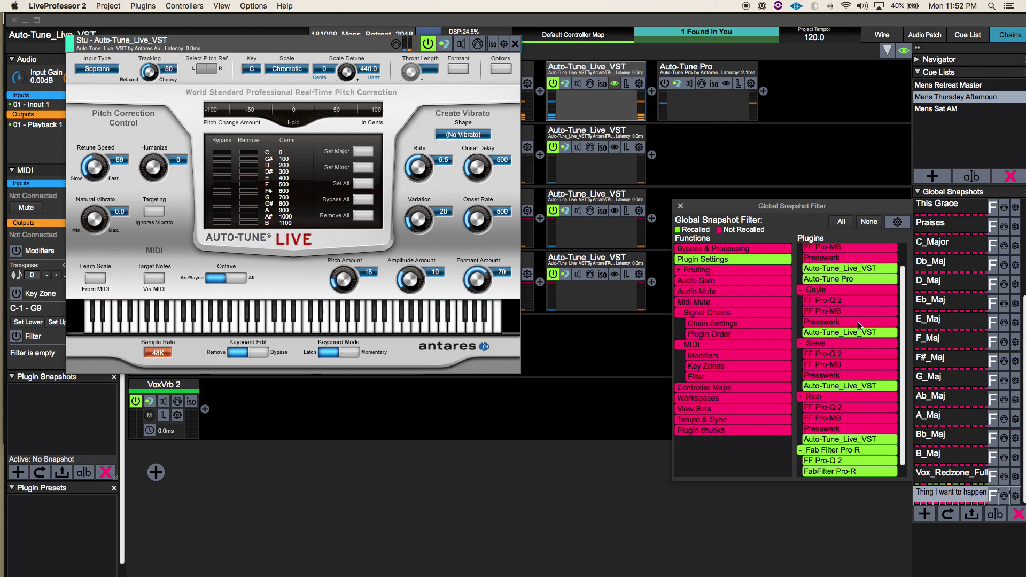
left_click(867, 222)
left_click(867, 222)
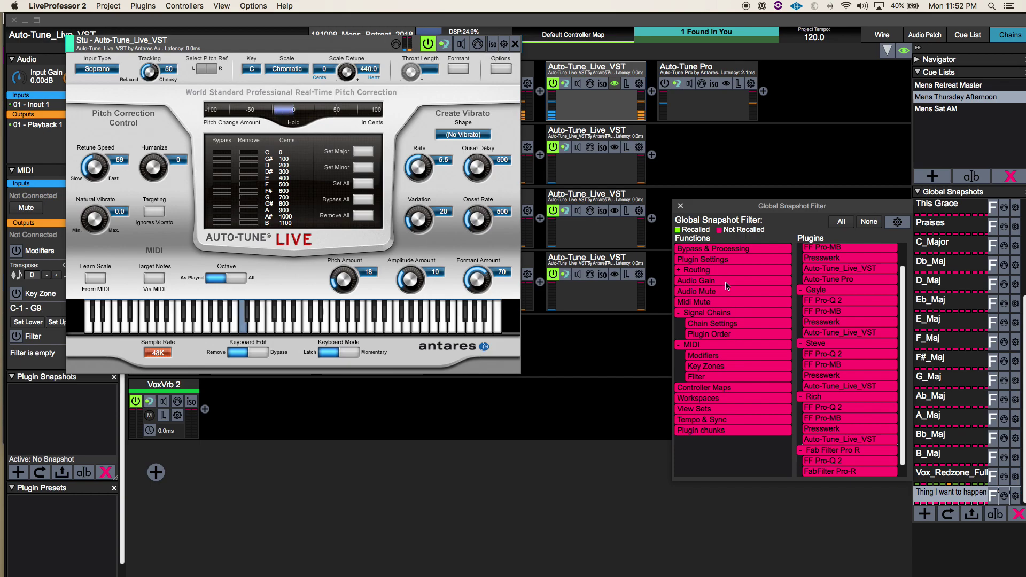
left_click(725, 261)
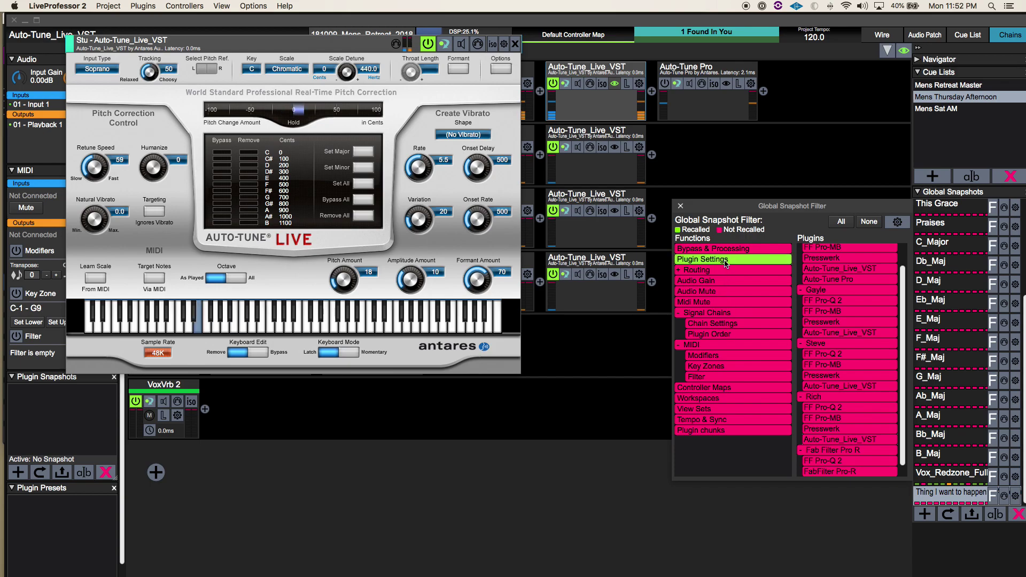
Enable recall of Auto-Tune_Live_VST on all four vocal chains and Auto-Tune Pro on the first chain, and close the snapshot filter.
scroll(842, 326, "up", 2)
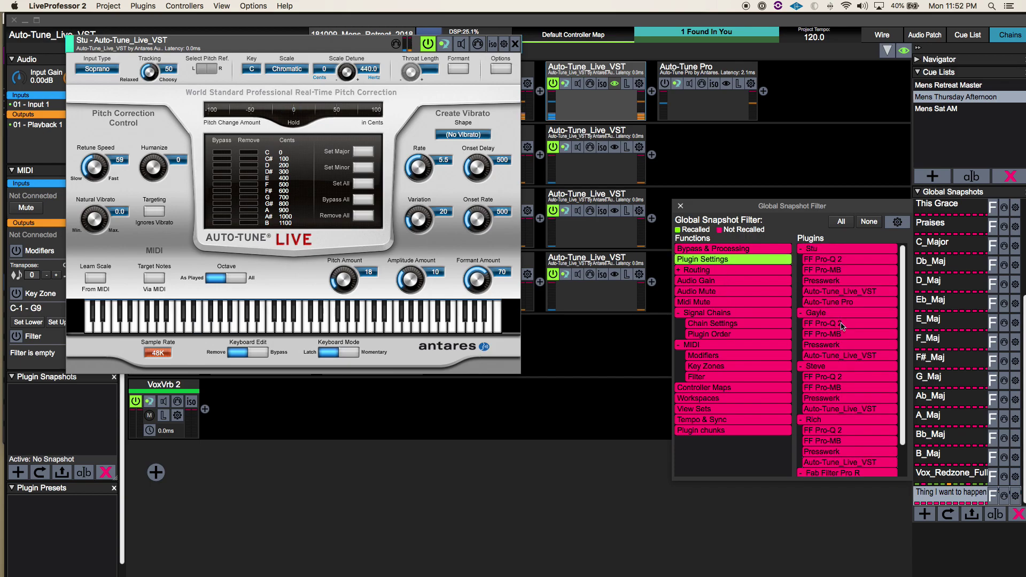
left_click(838, 293)
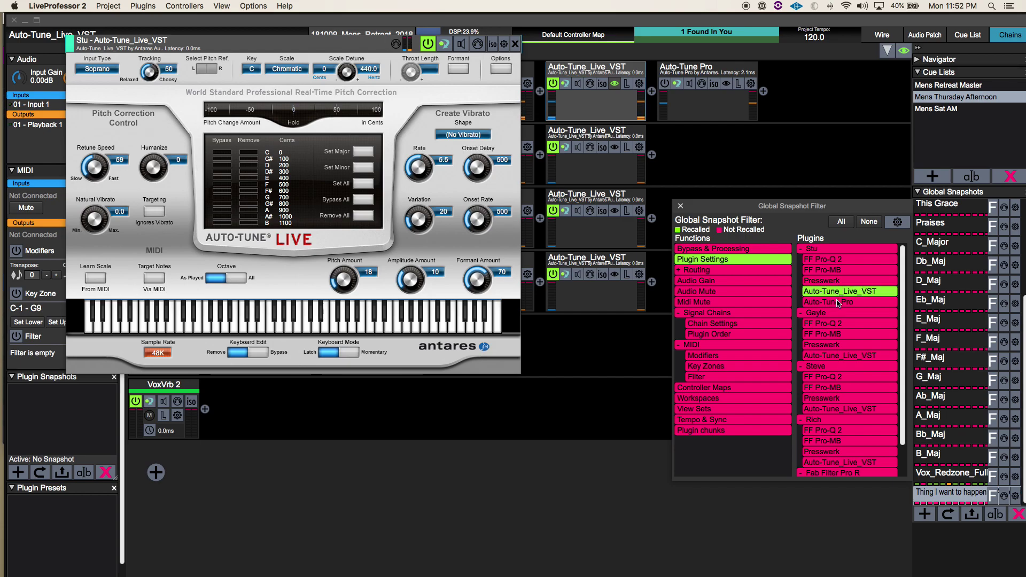
left_click(838, 356)
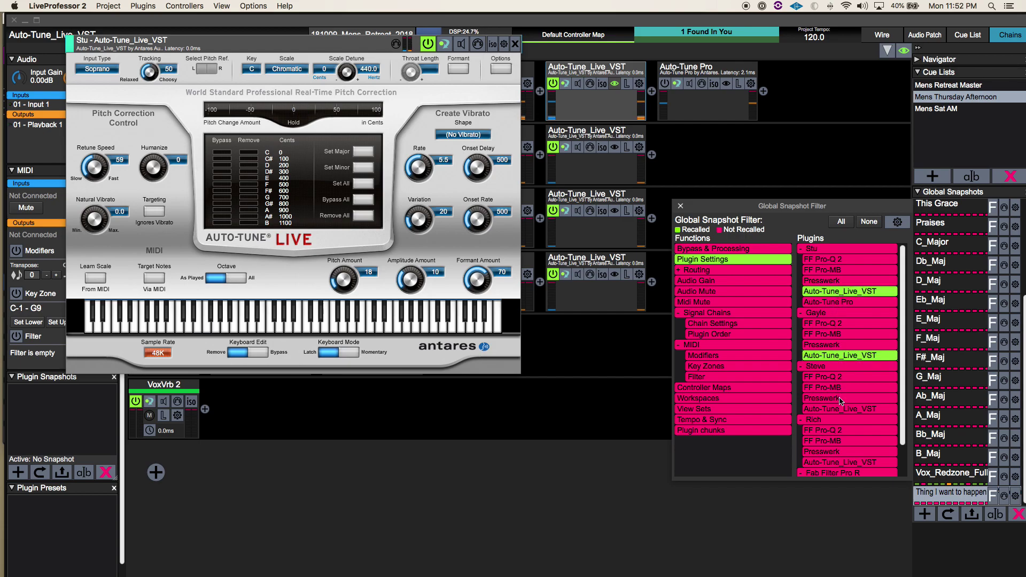
left_click(847, 410)
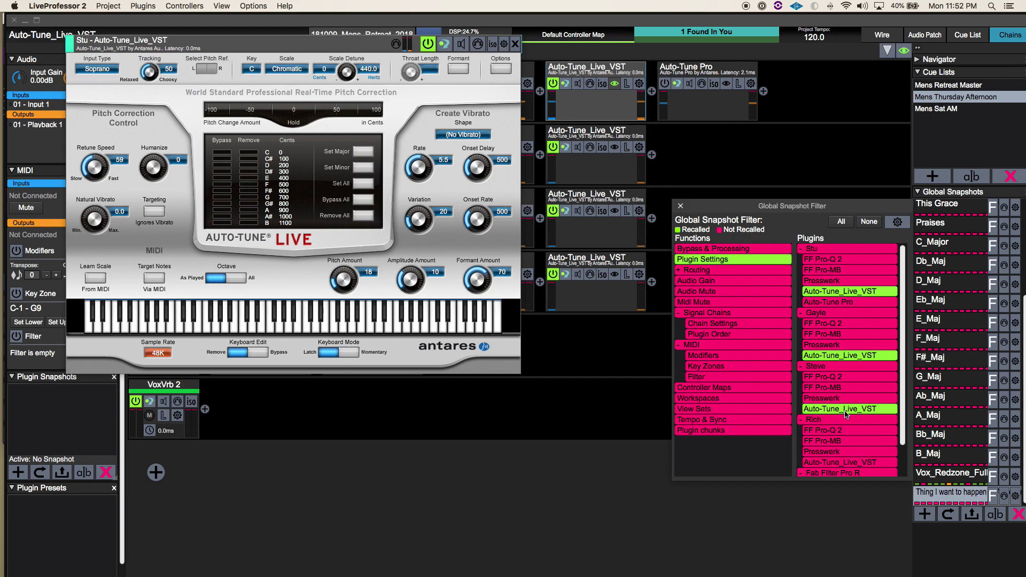
left_click(837, 464)
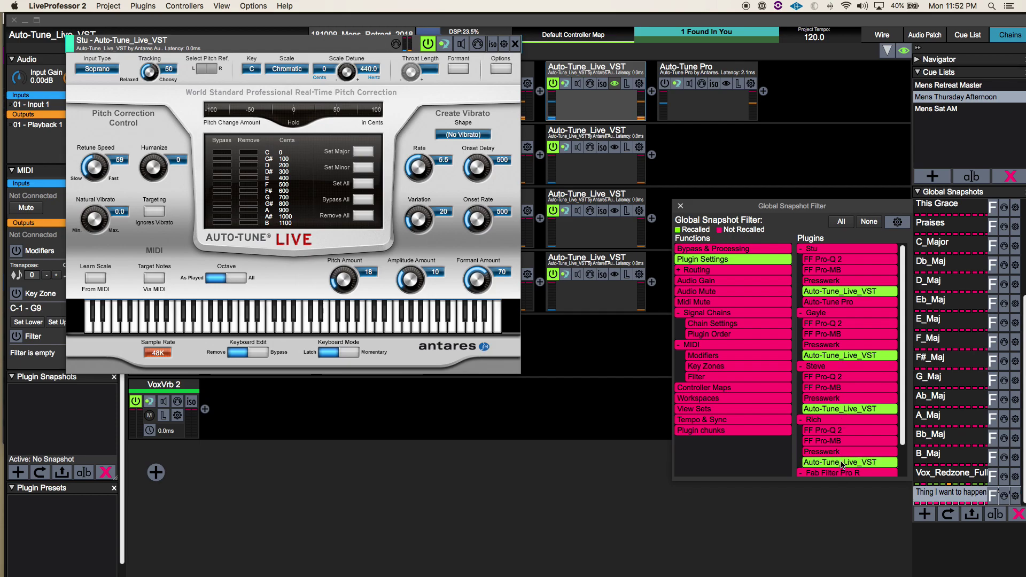
left_click(870, 301)
scroll(823, 358, "down", 3)
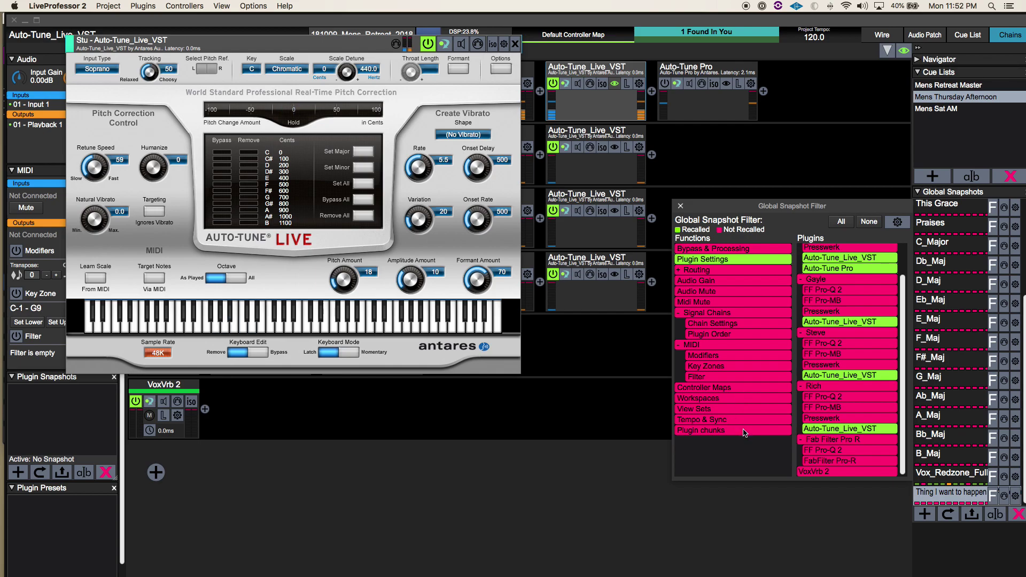
left_click(680, 206)
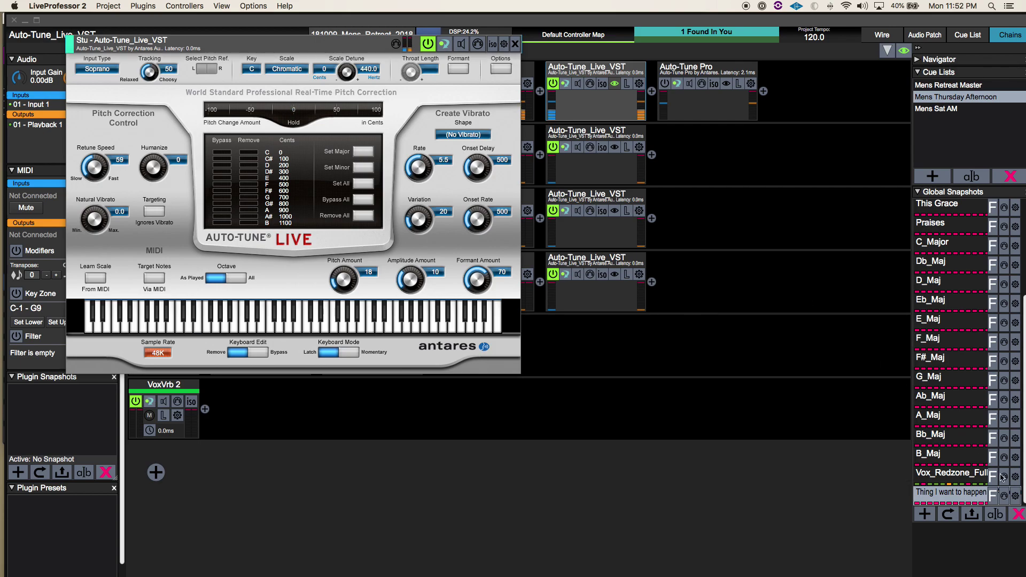
Recall the "Thing I want to happen to Autotune", B_Maj and F#_Maj global snapshots in turn to compare the Auto-Tune Live settings.
left_click(948, 496)
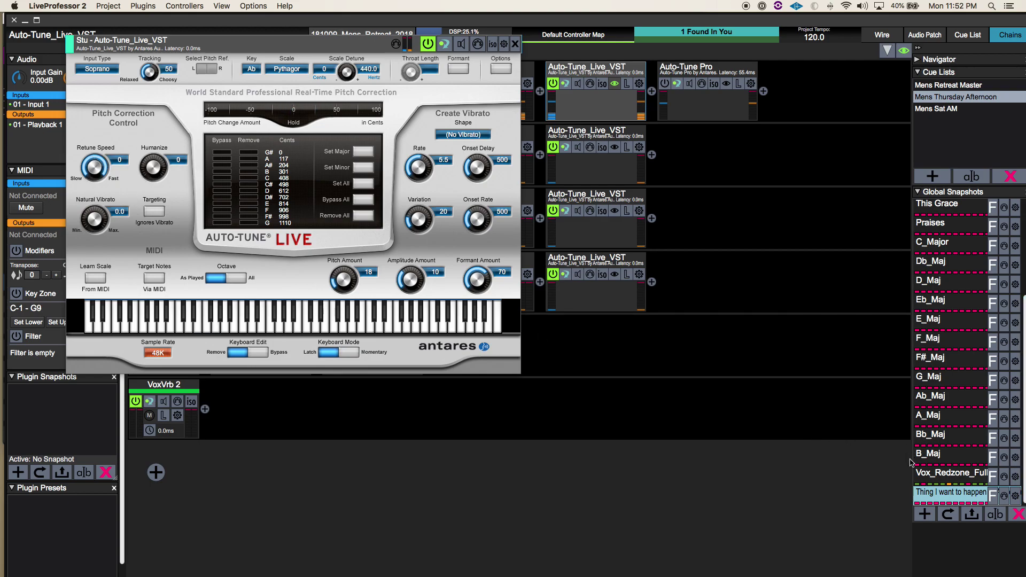
left_click(943, 462)
left_click(945, 417)
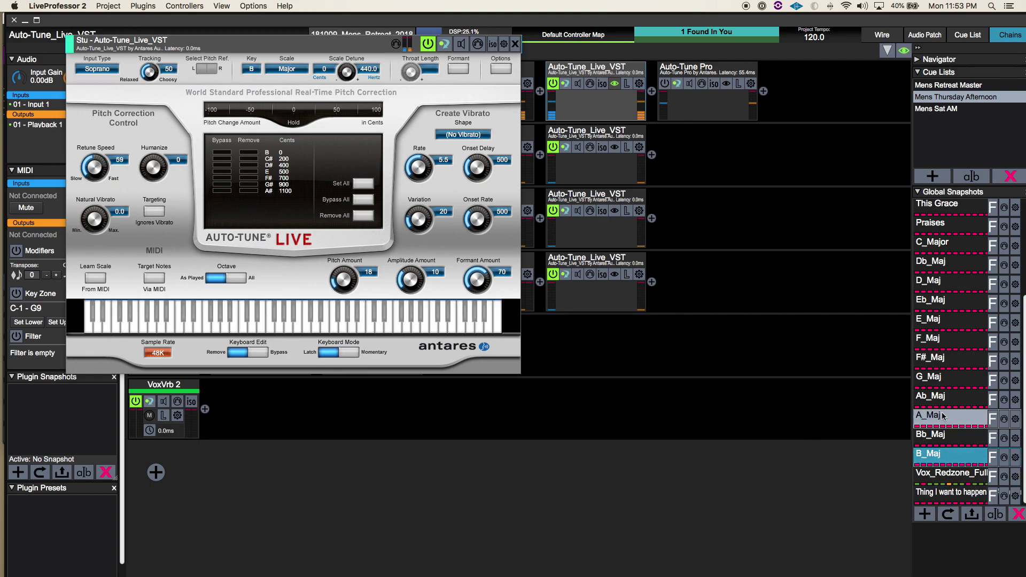
left_click(947, 371)
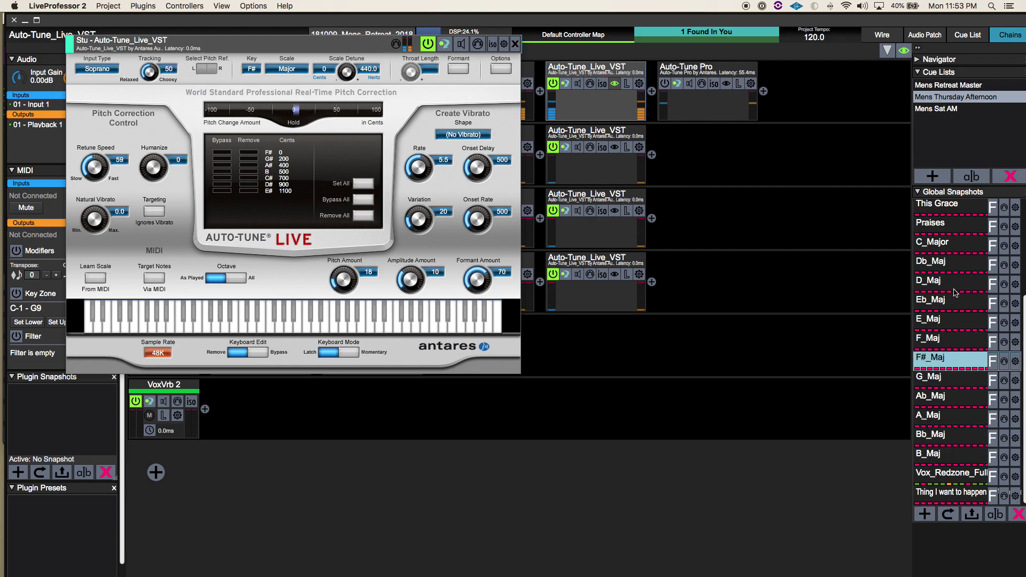
Recall the C_Major global snapshot, followed by C_Chromatic, to check the key and scale in Auto-Tune Live.
scroll(956, 293, "up", 4)
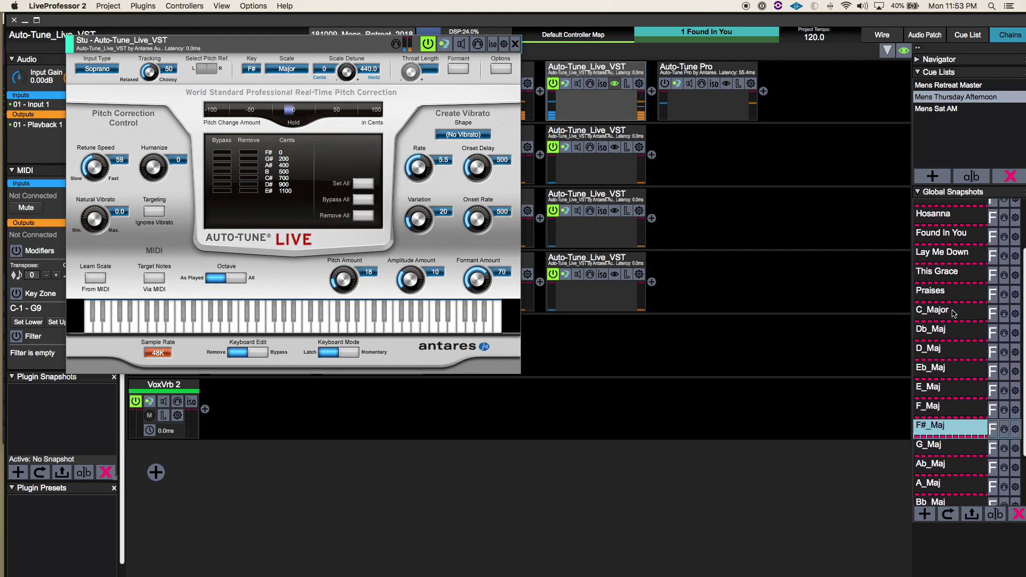
left_click(954, 312)
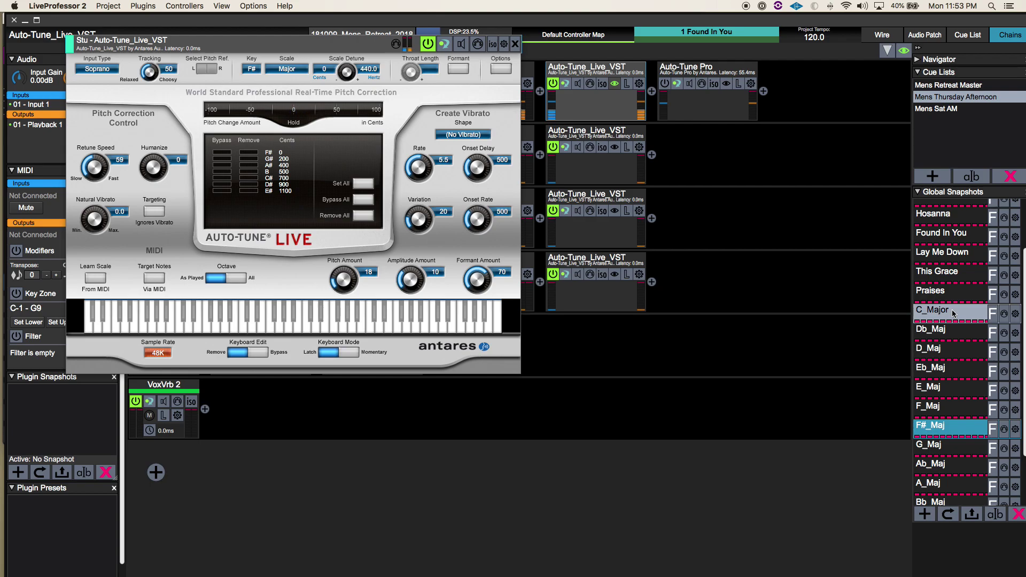
left_click(954, 312)
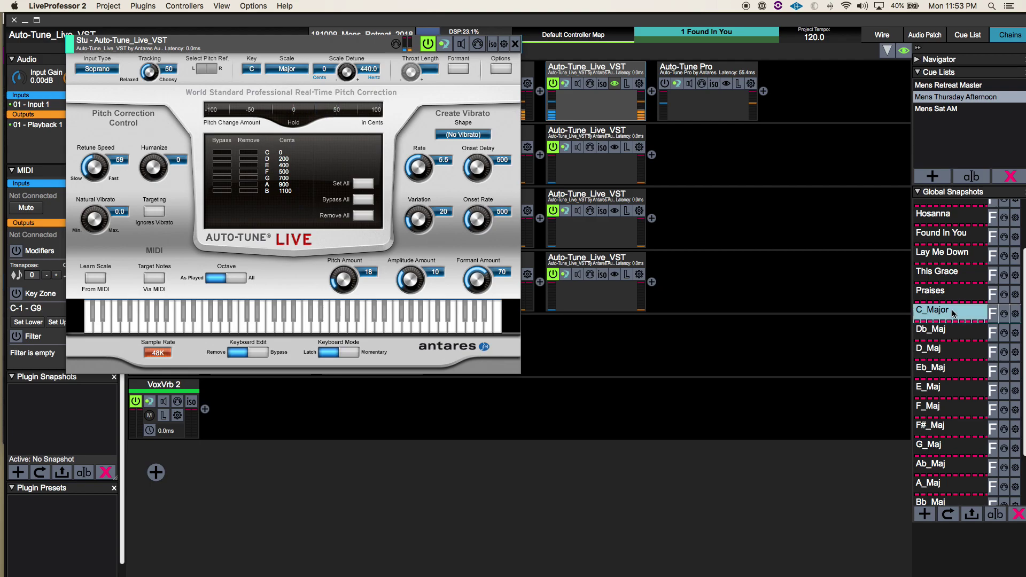
scroll(947, 320, "down", 3)
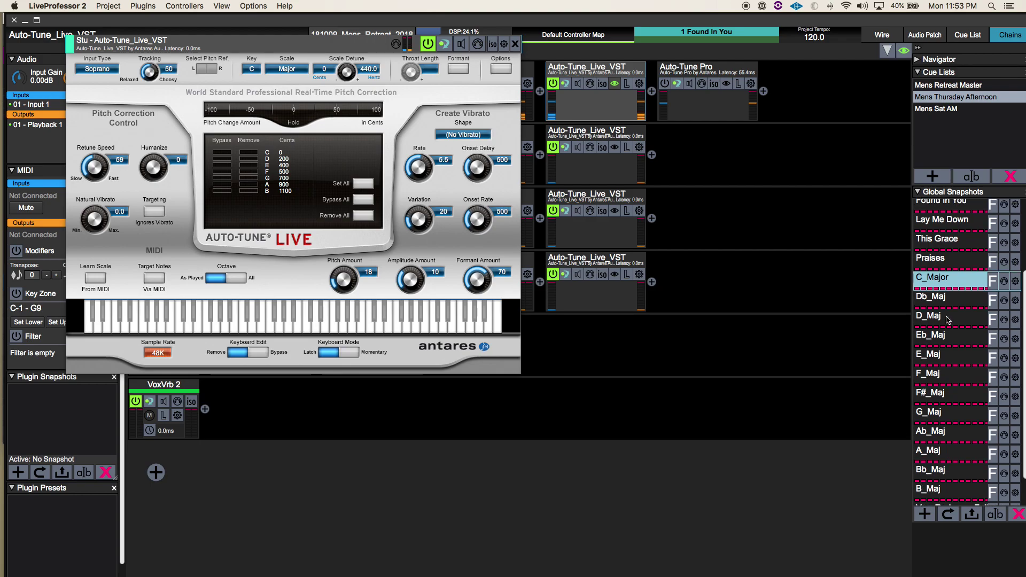
scroll(948, 320, "up", 6)
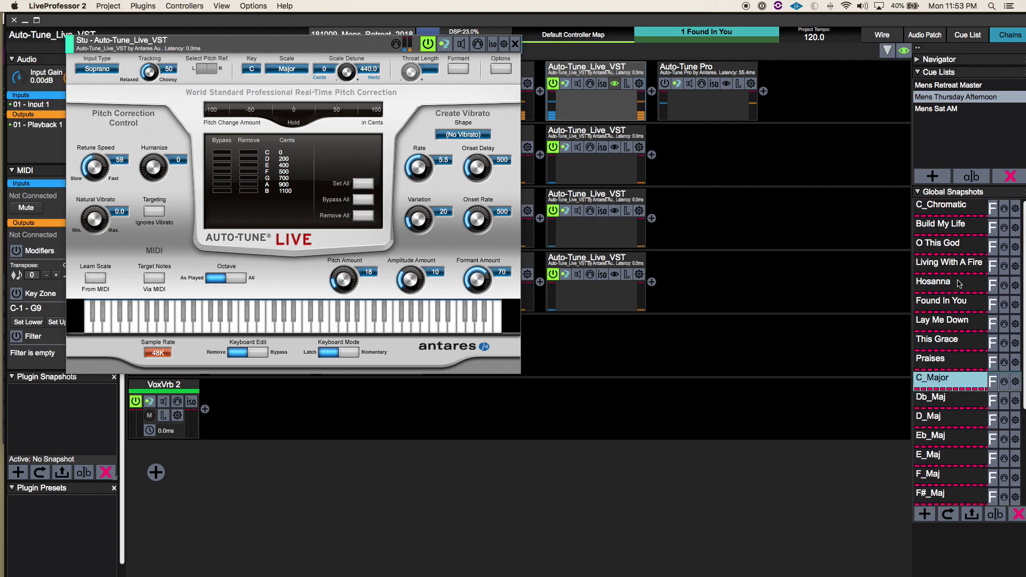
scroll(960, 284, "down", 4)
scroll(950, 346, "up", 3)
scroll(949, 347, "up", 2)
left_click(965, 213)
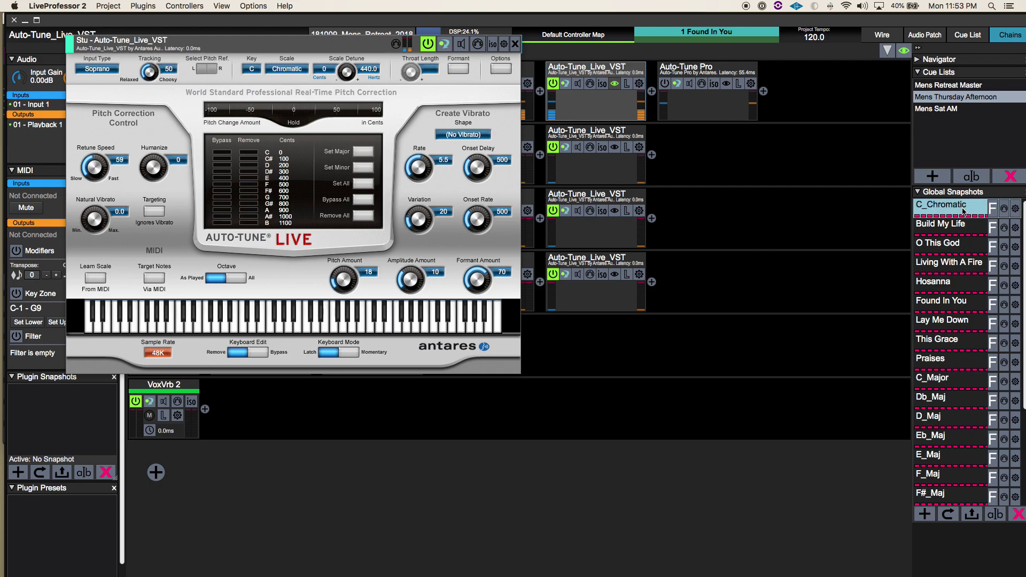
Recall the Build My Life global snapshot, and close and reopen the first vocal chain's Auto-Tune Live window.
scroll(972, 267, "down", 7)
scroll(972, 268, "up", 7)
left_click(940, 223)
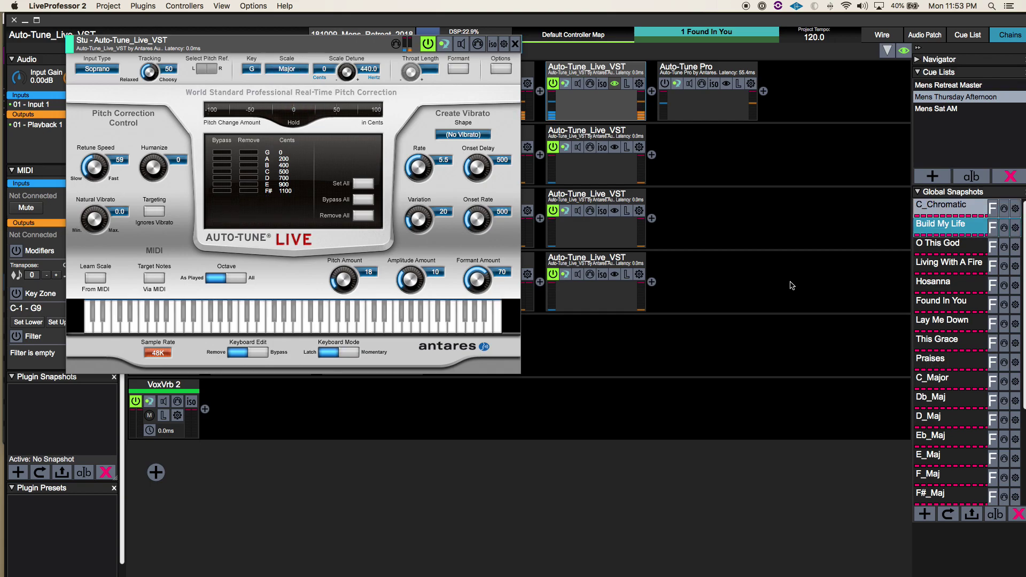
left_click(516, 44)
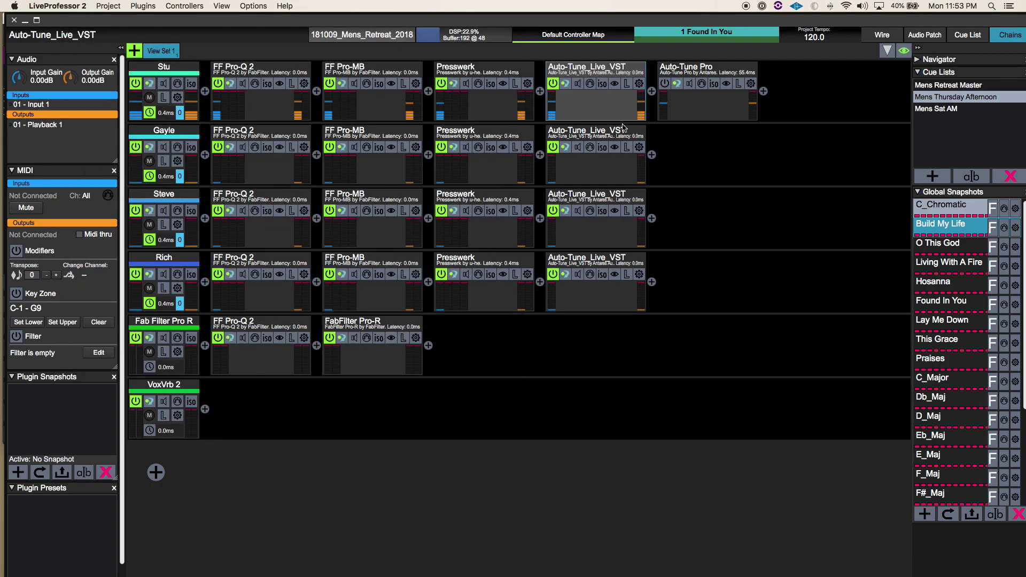
left_click(615, 84)
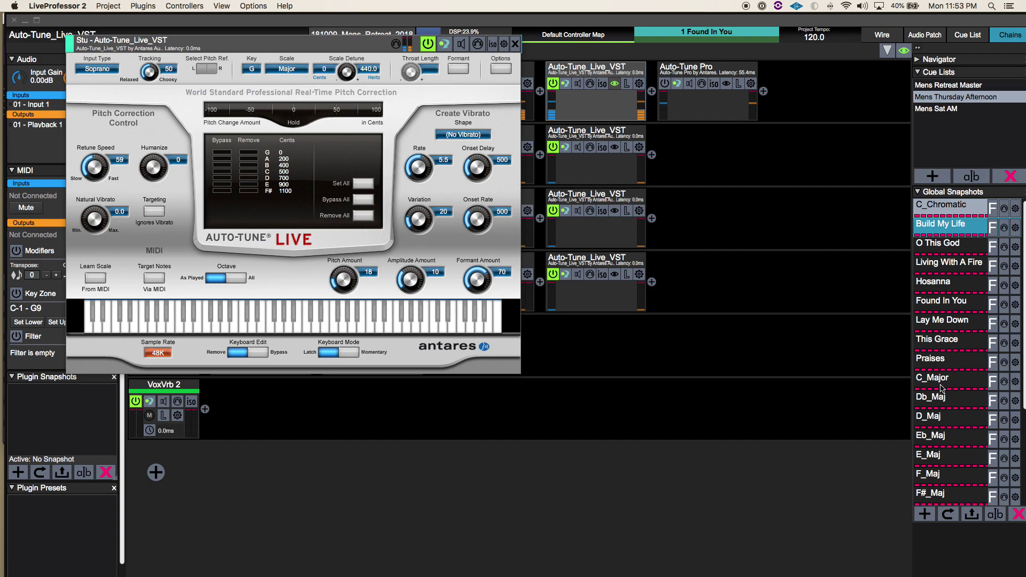
Recall the G_Maj global snapshot and choose G as the key in the first vocal chain's Auto-Tune Live.
scroll(943, 383, "down", 2)
scroll(943, 384, "down", 2)
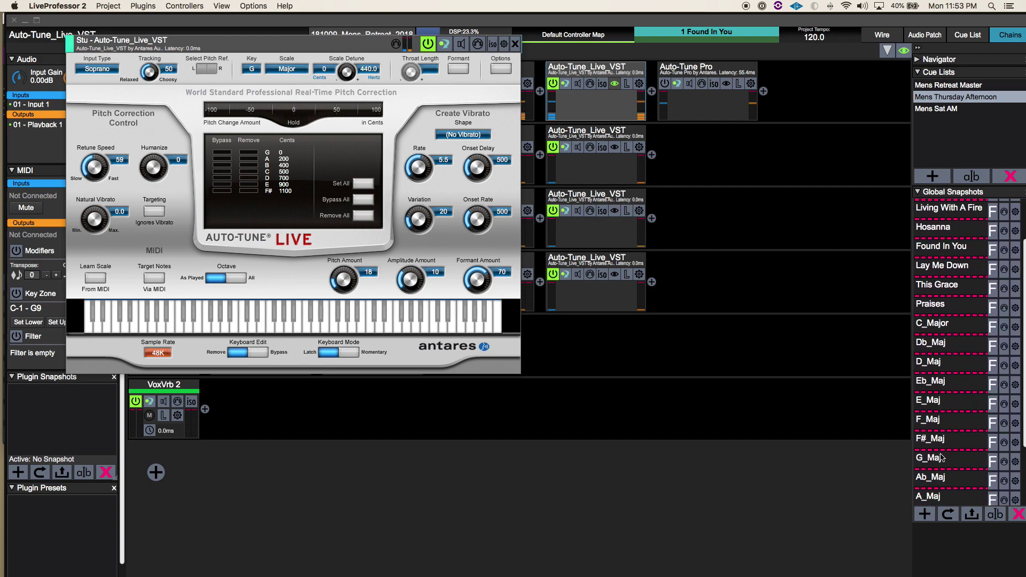
left_click(933, 458)
left_click(616, 84)
left_click(615, 84)
left_click(252, 69)
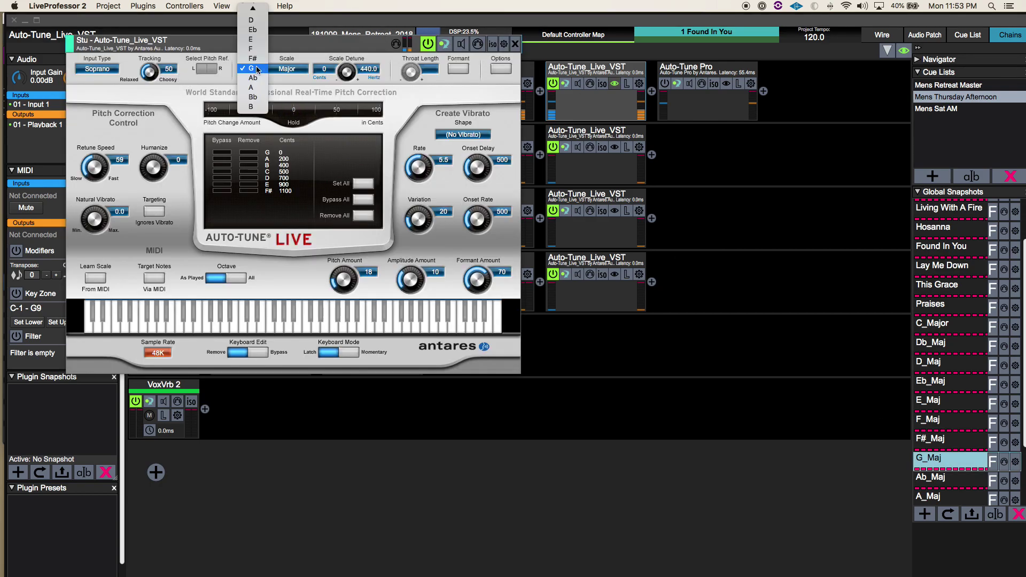
left_click(255, 69)
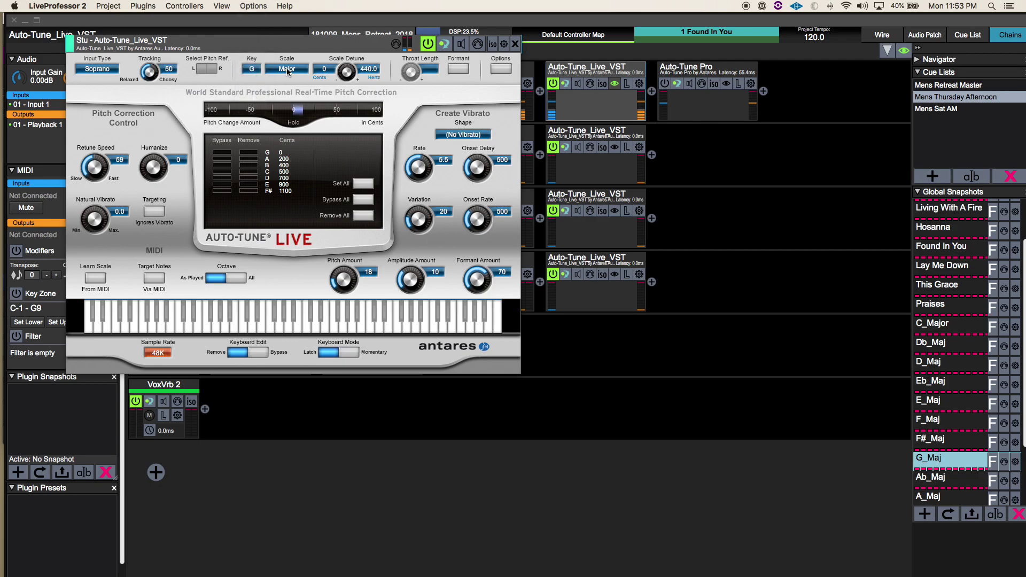
Display the Auto-Tune Live windows of the second, third and fourth vocal chains and update the G_Maj snapshot.
left_click(615, 147)
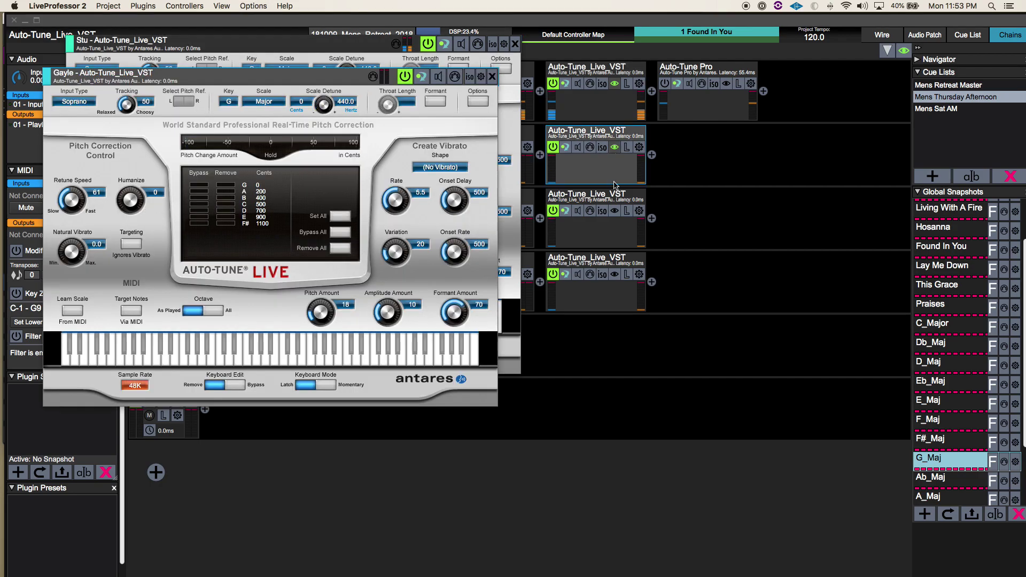
left_click(615, 211)
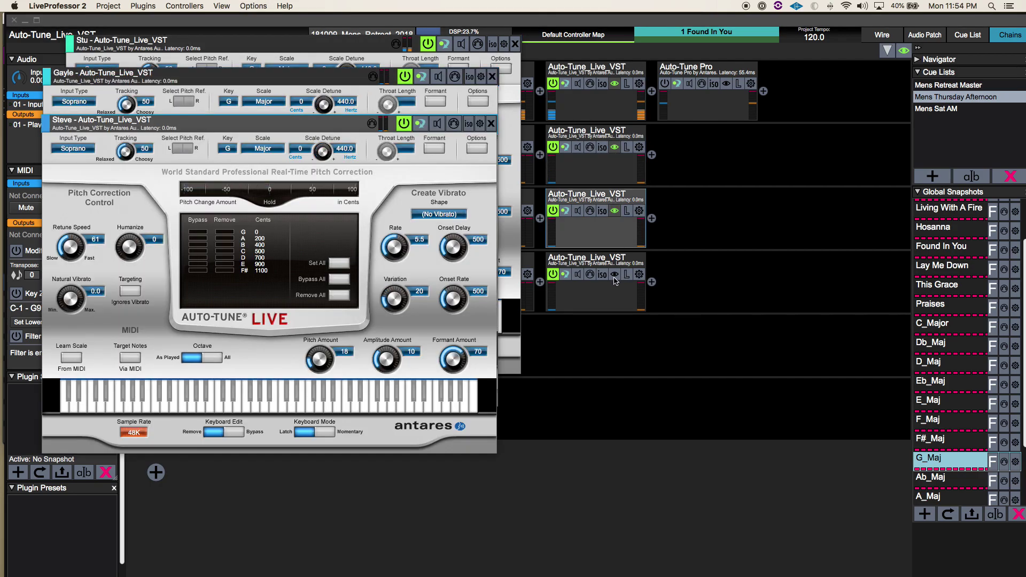
left_click(615, 274)
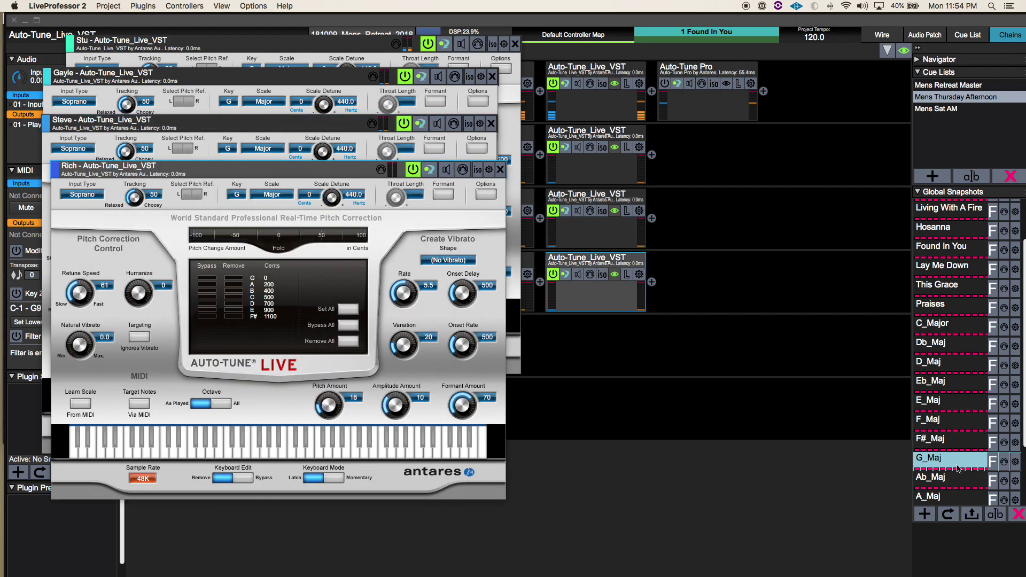
left_click(1015, 463)
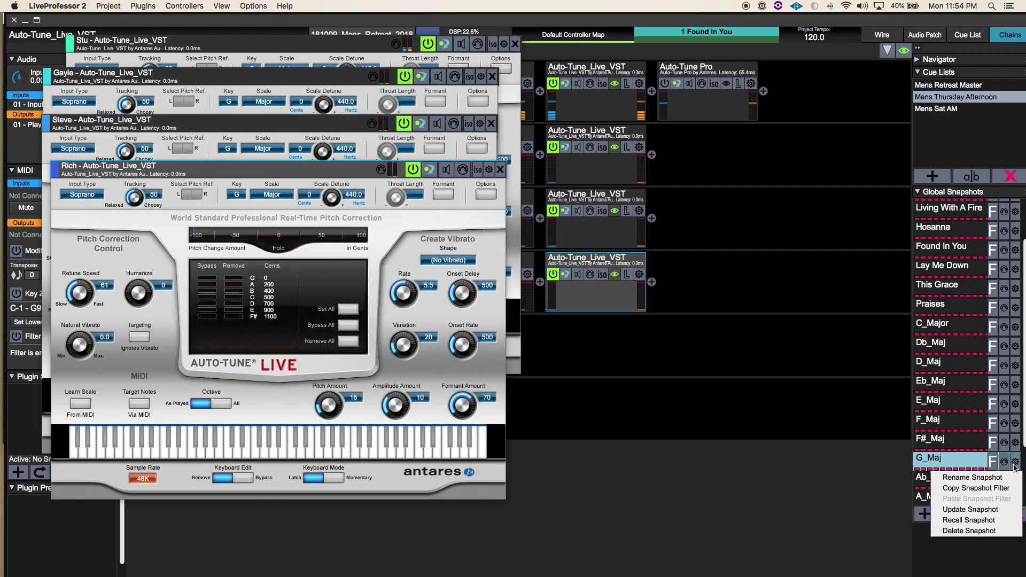
left_click(1001, 508)
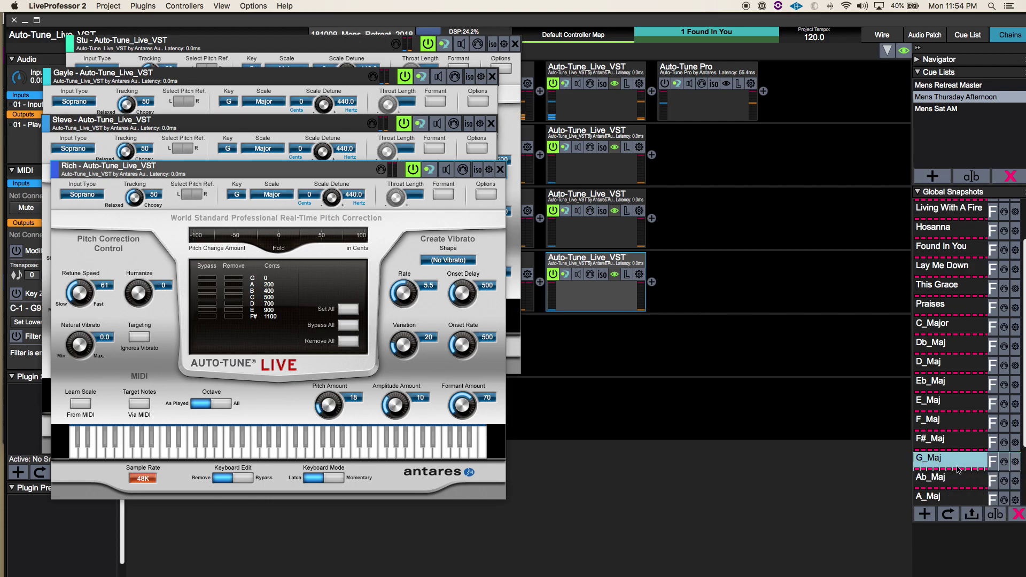
Set the fourth vocal chain's Auto-Tune Live key to C and update the G_Maj snapshot with it.
left_click(237, 194)
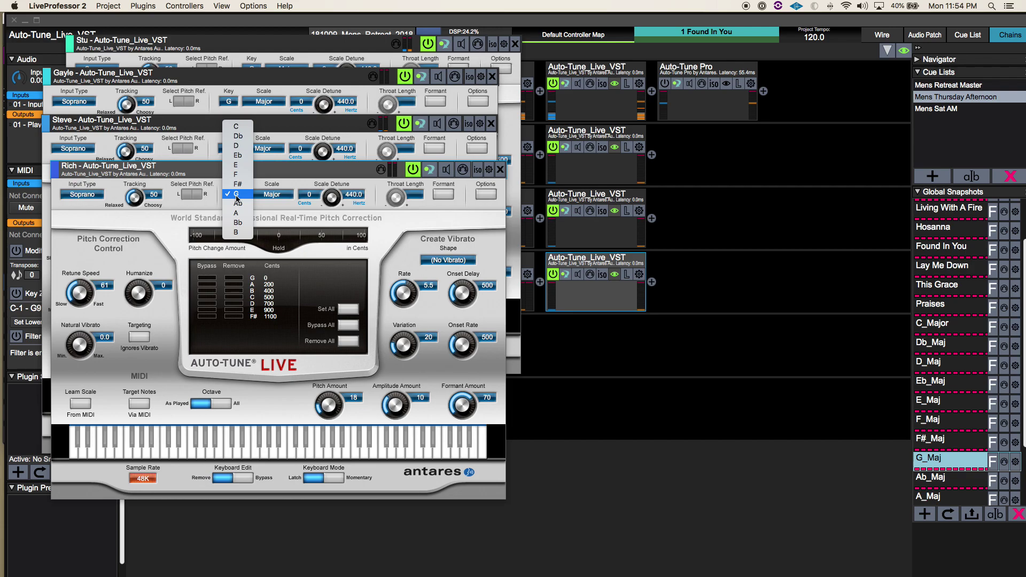
left_click(236, 126)
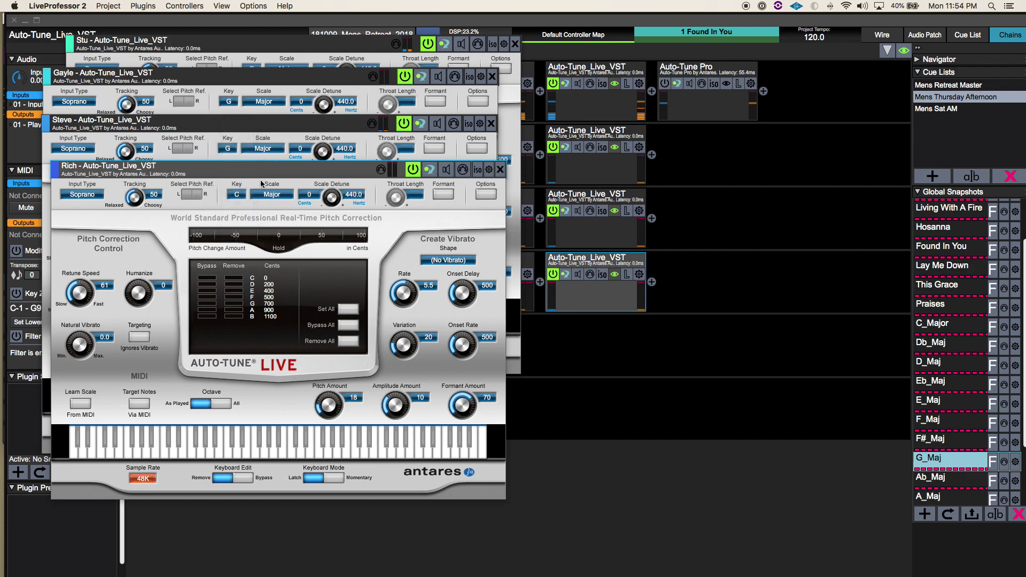
left_click(1017, 465)
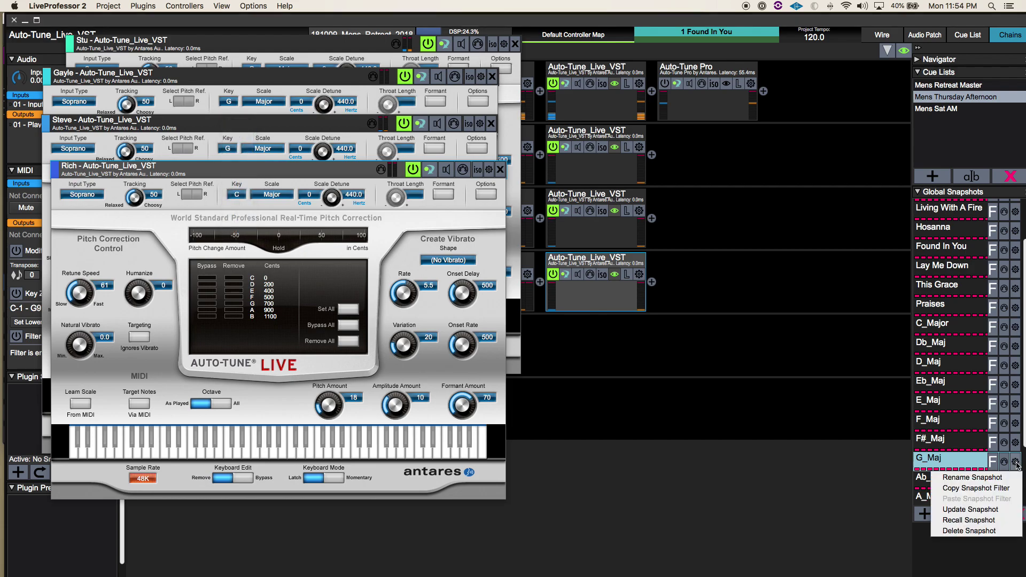
left_click(986, 514)
Recall the F#_Maj snapshot and return to G_Maj to check the key stored for the fourth vocal chain.
left_click(932, 443)
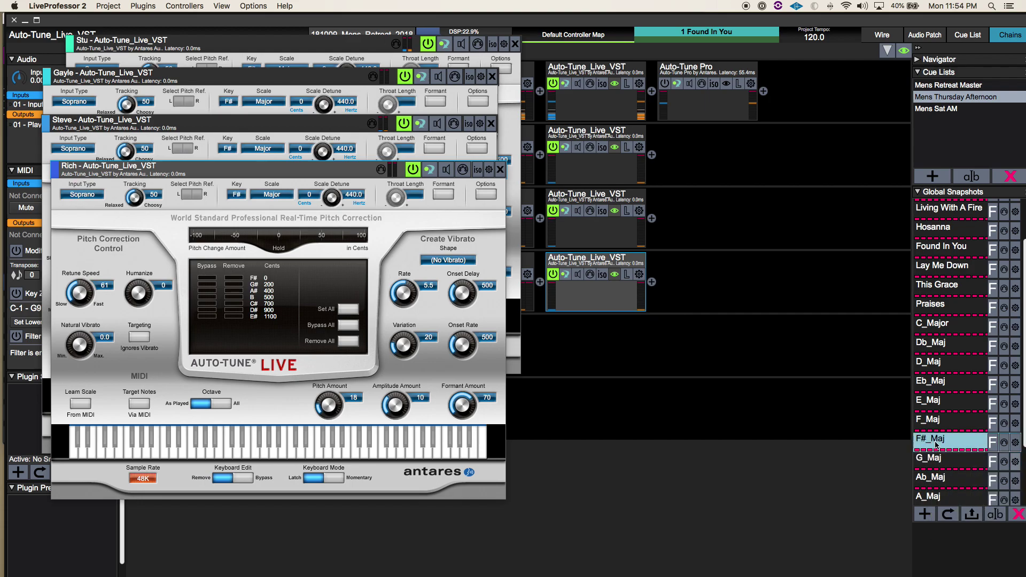
left_click(944, 460)
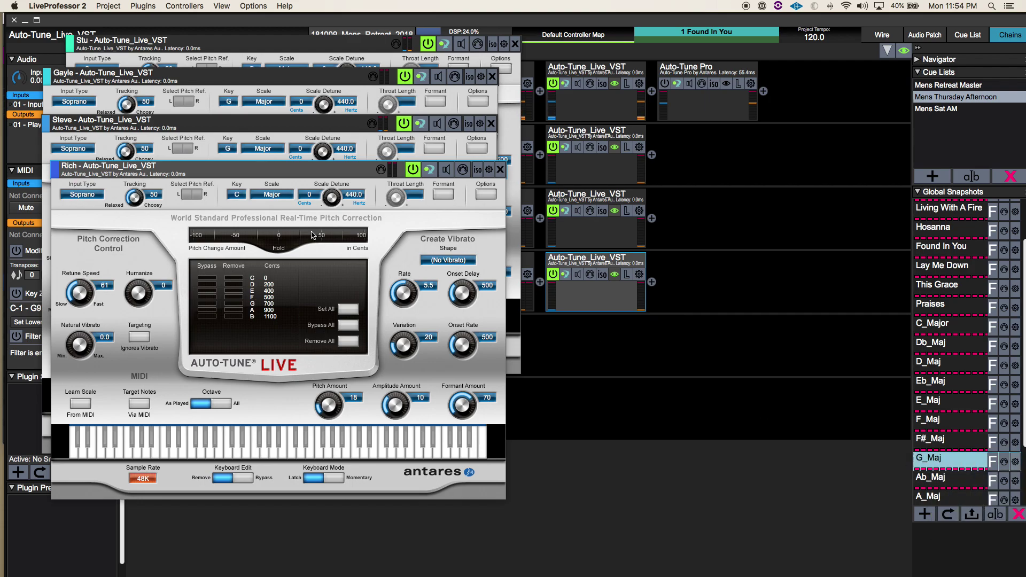
Set the fourth vocal chain's Auto-Tune Live key to G and update the G_Maj snapshot with it.
left_click(237, 195)
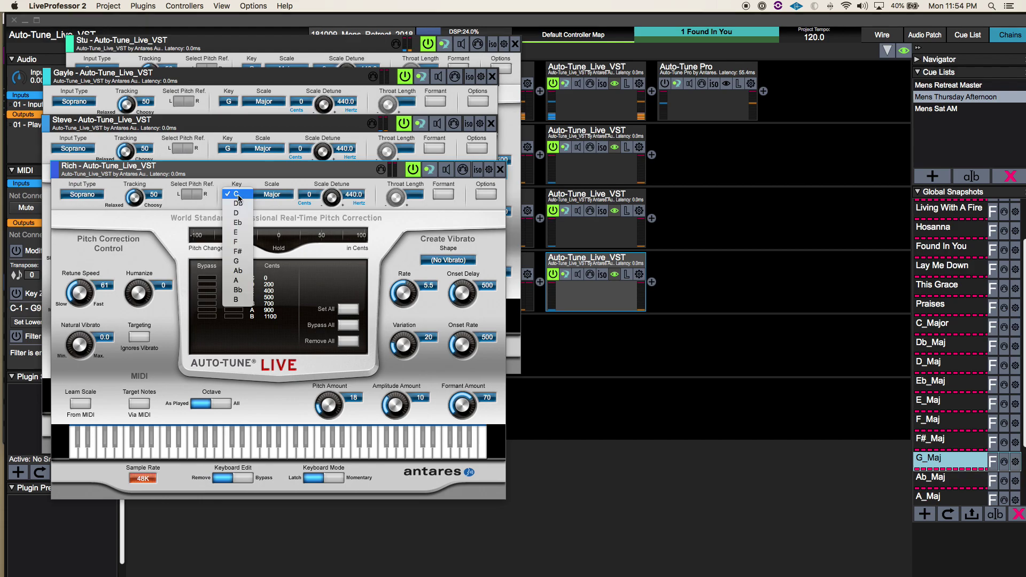
left_click(248, 261)
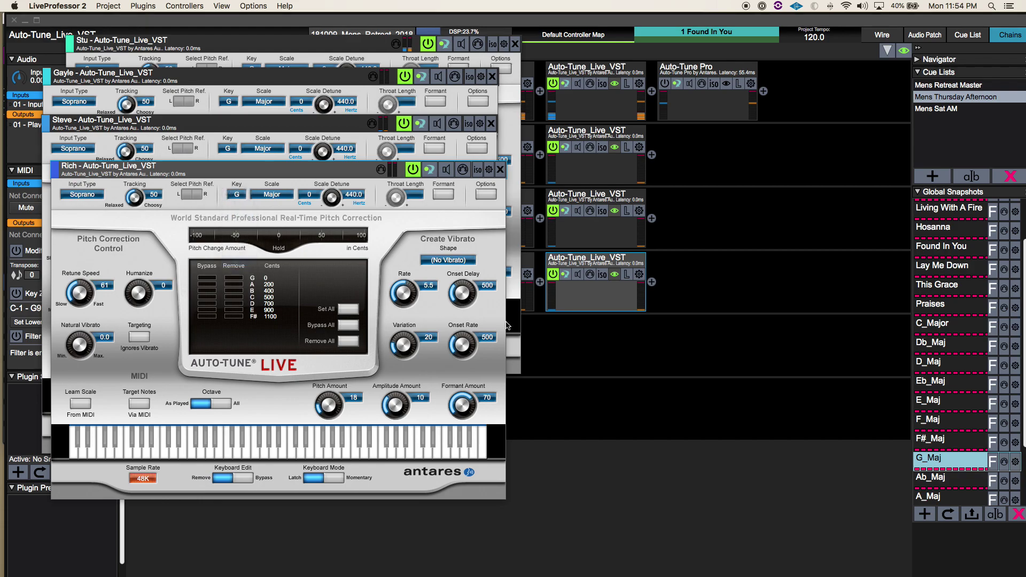
left_click(1016, 461)
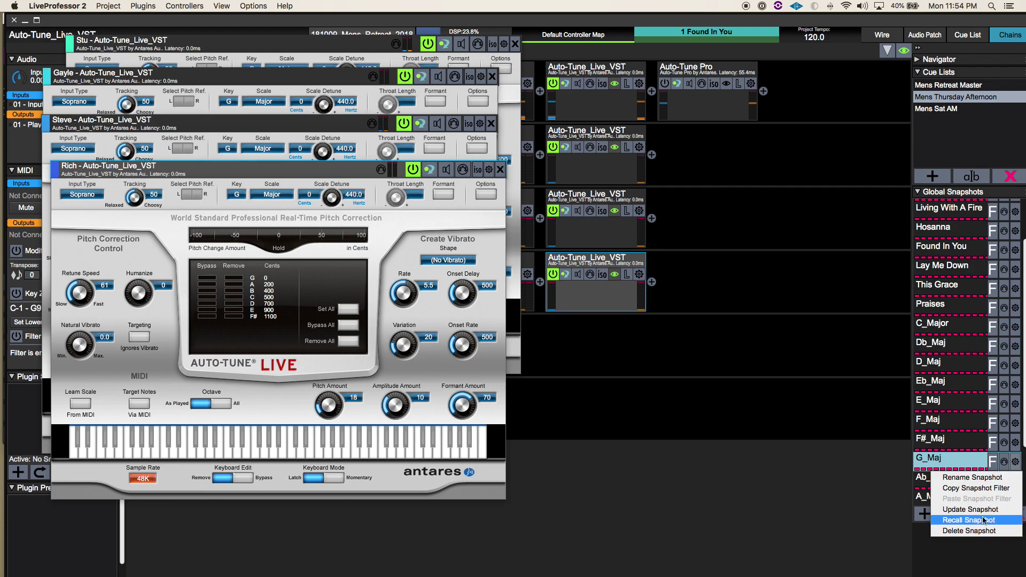
left_click(956, 510)
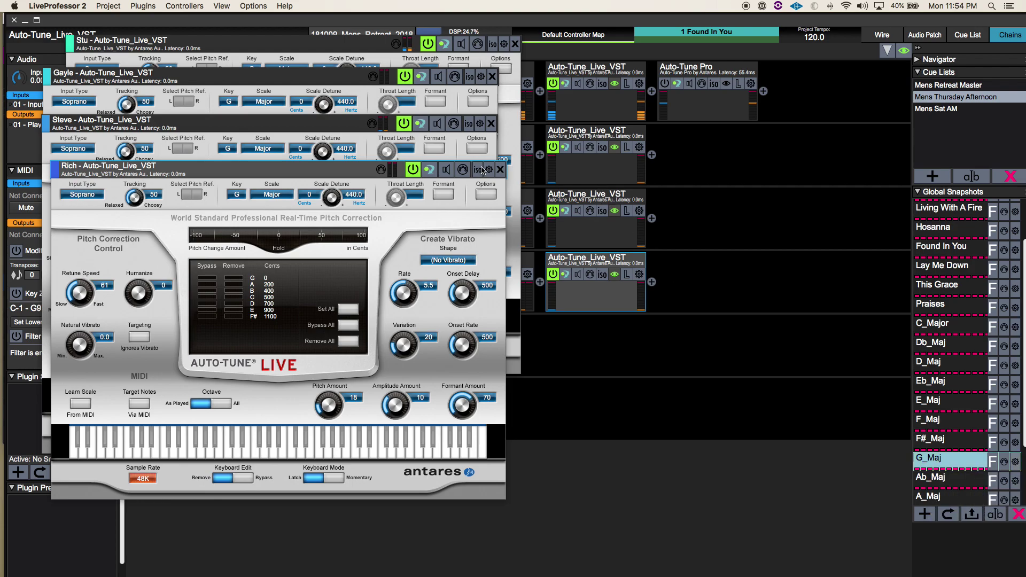
Close the Auto-Tune Live windows of all four vocal chains.
left_click(501, 169)
left_click(489, 128)
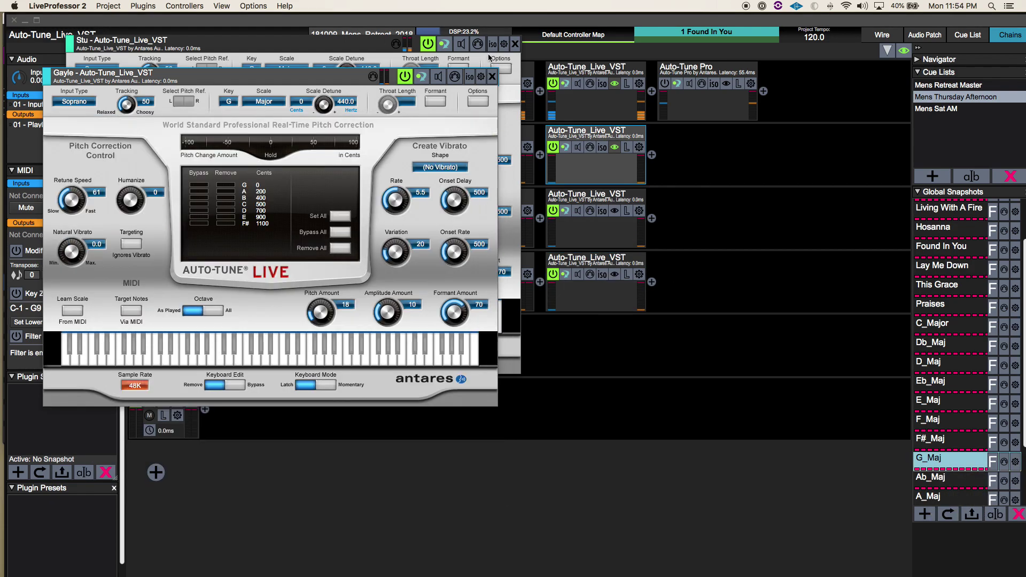
left_click(492, 76)
left_click(516, 44)
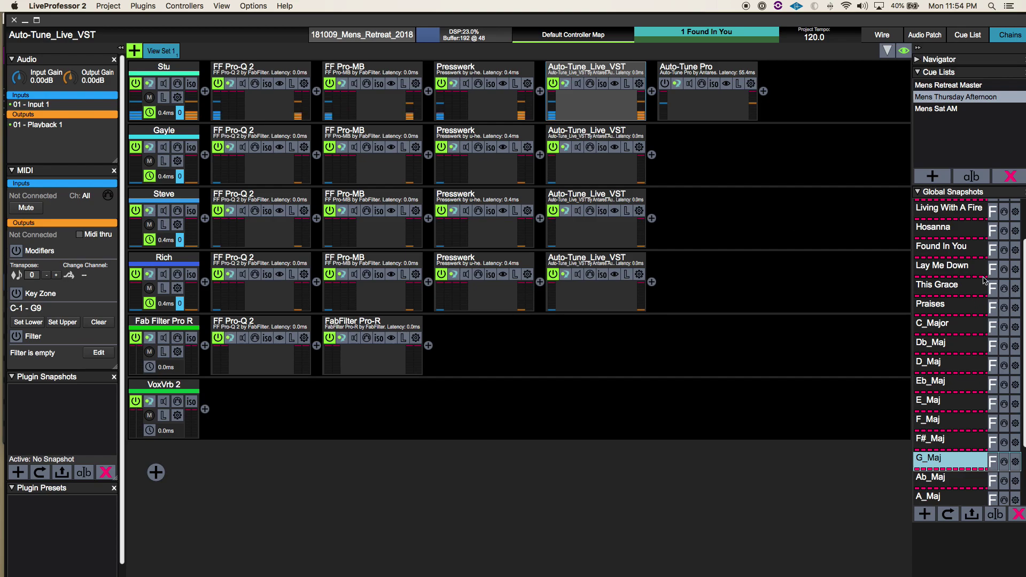
Inspect the MIDI triggers assigned to the C_Chromatic and O This God global snapshots.
scroll(983, 279, "up", 3)
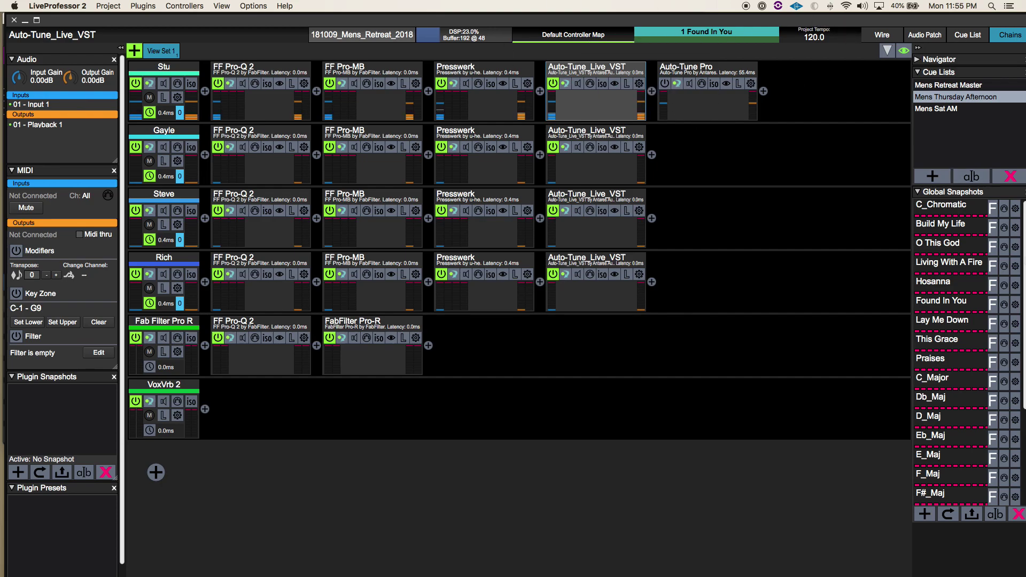
left_click(1005, 212)
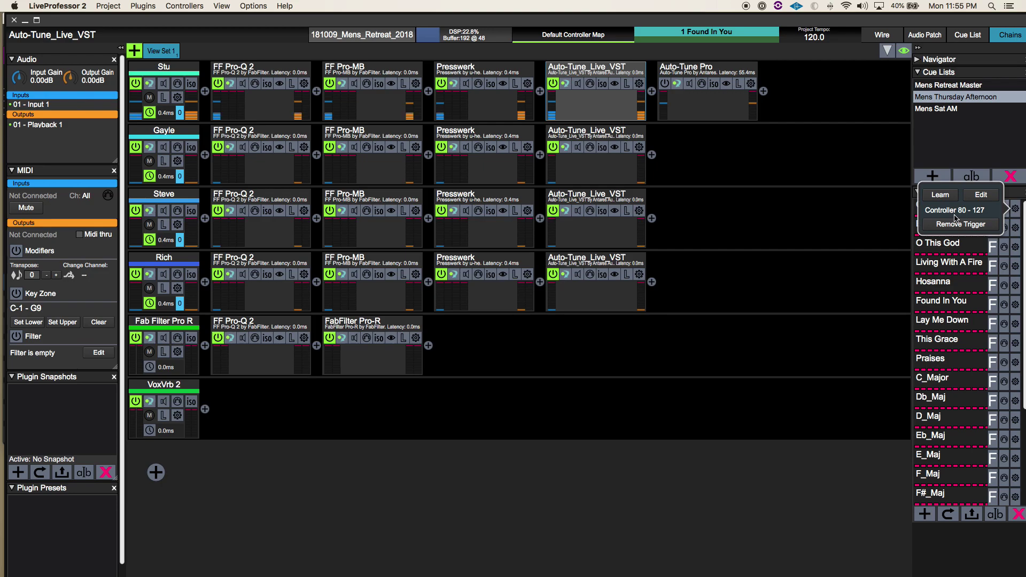
left_click(973, 283)
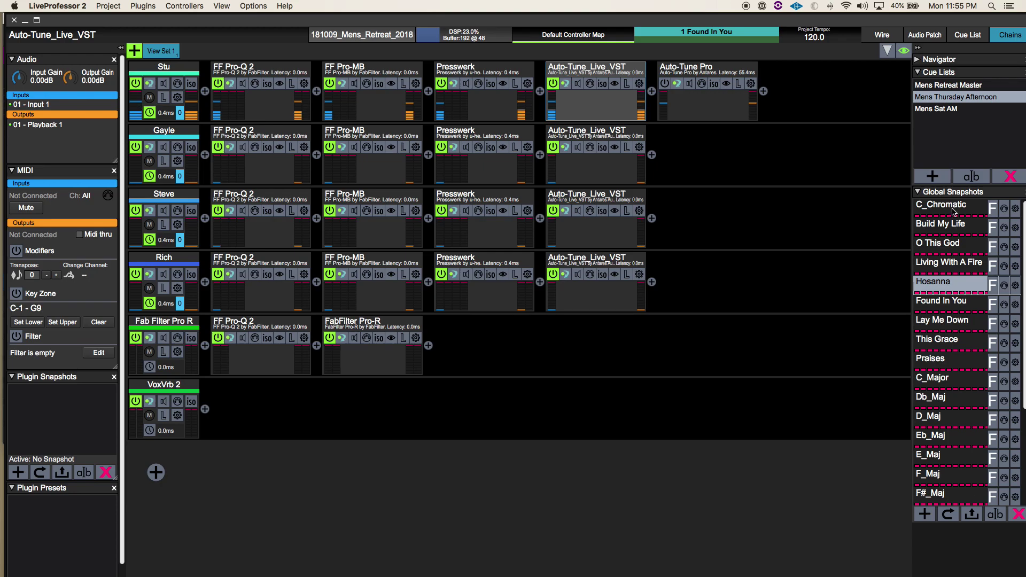
left_click(1005, 210)
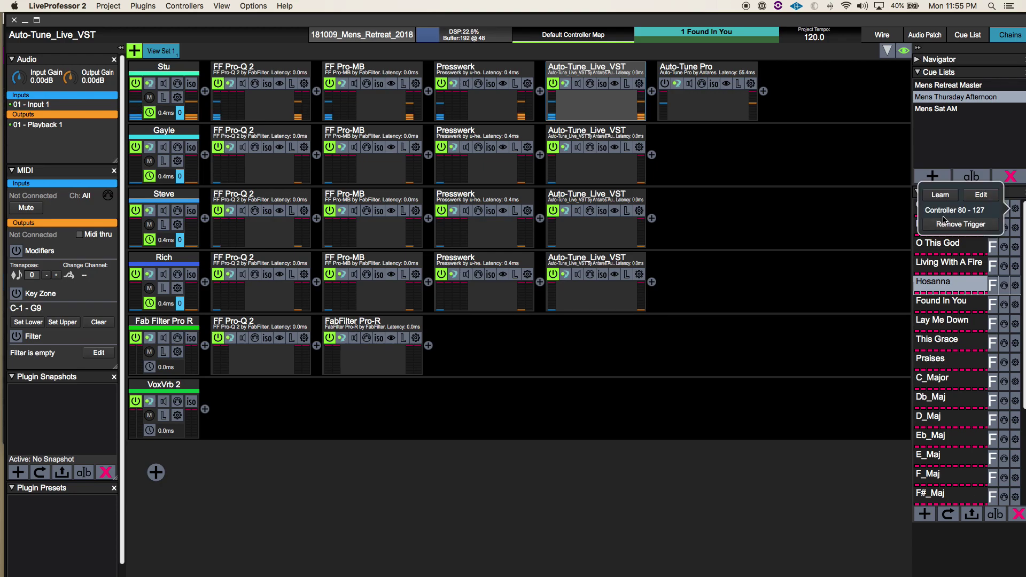
left_click(1009, 249)
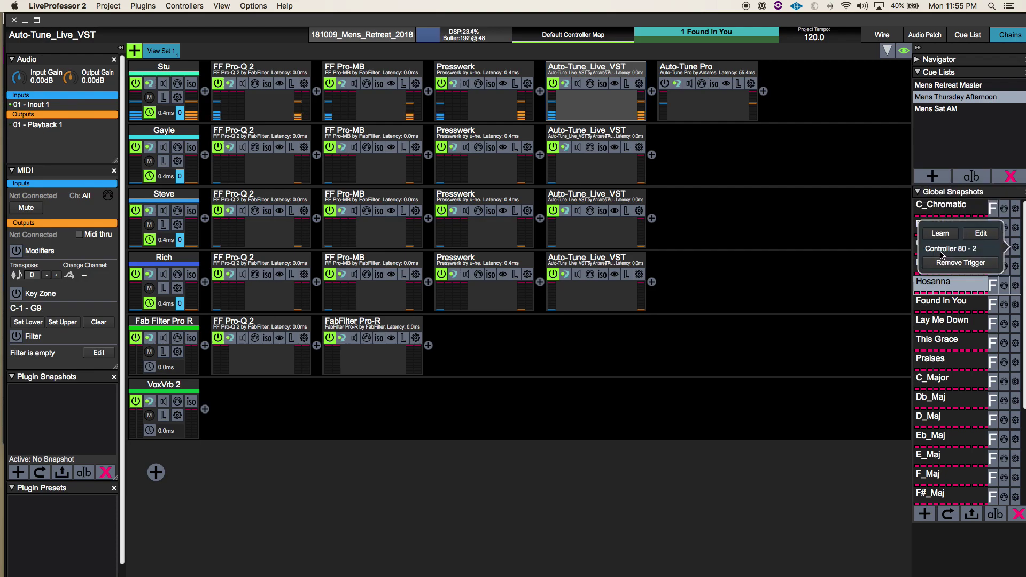
left_click(960, 309)
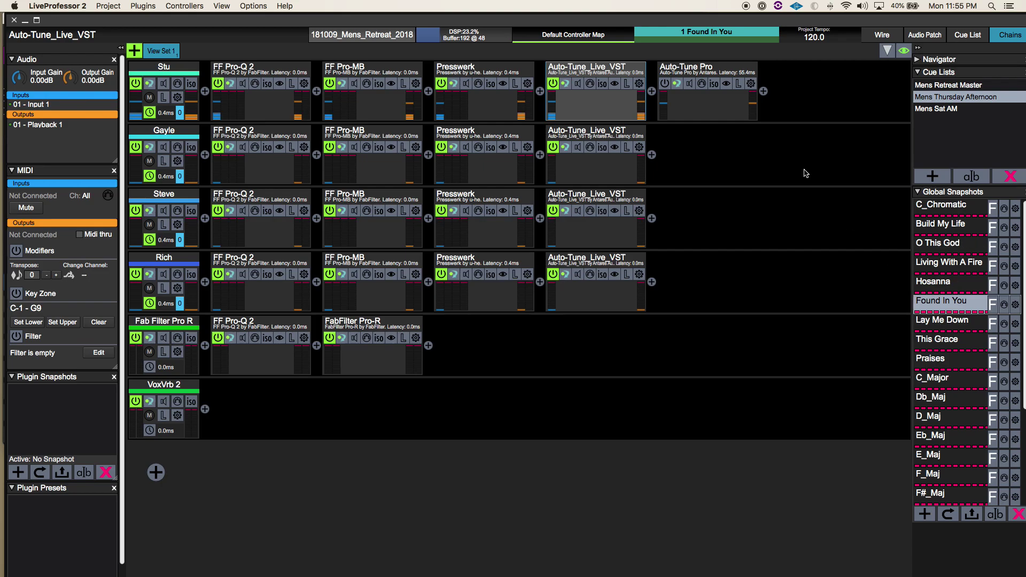
Switch to M32-Edit and display the cue list in its Show Control window.
key("F4")
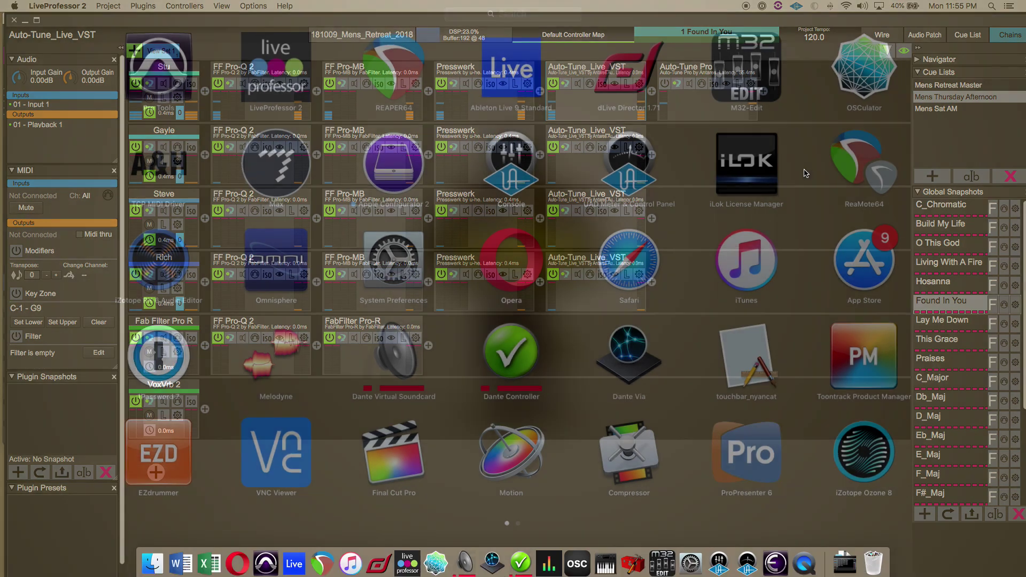
type("m32")
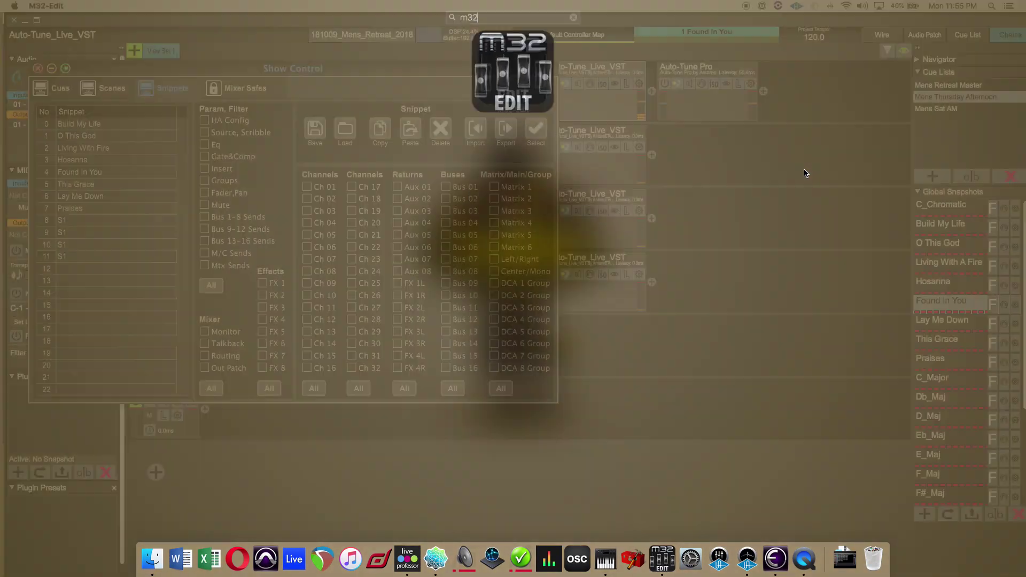
key("Return")
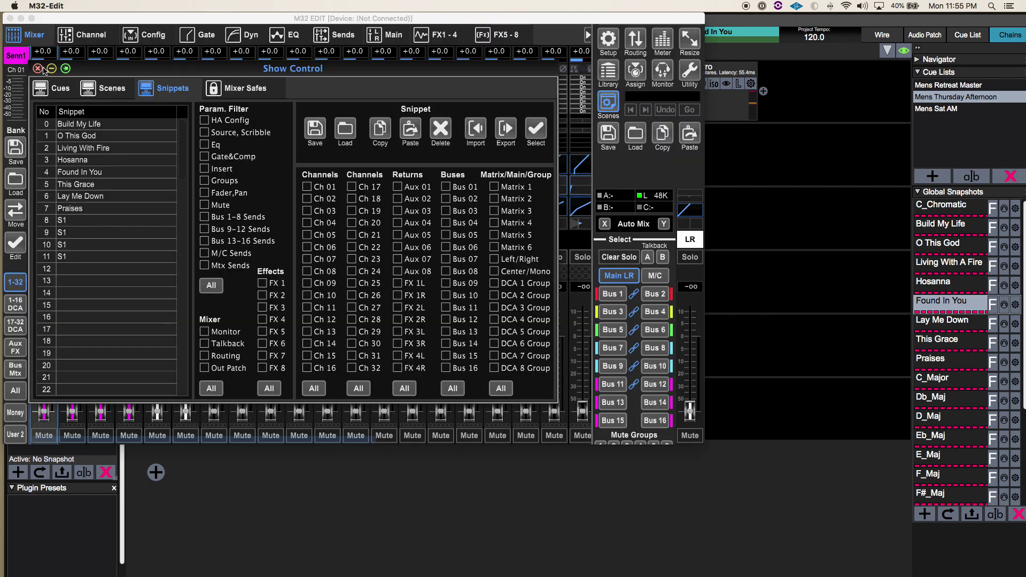
left_click(38, 69)
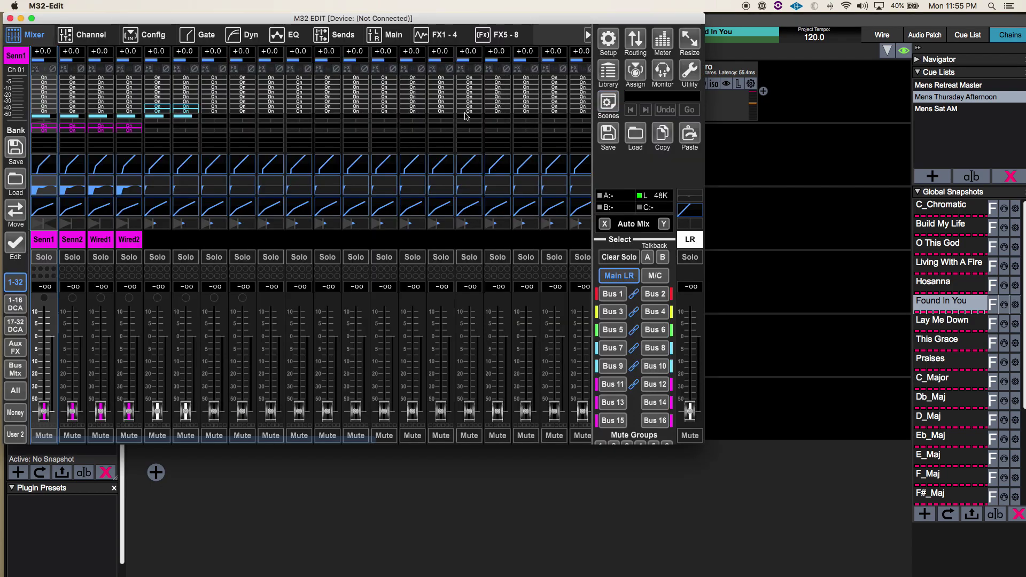
left_click(606, 110)
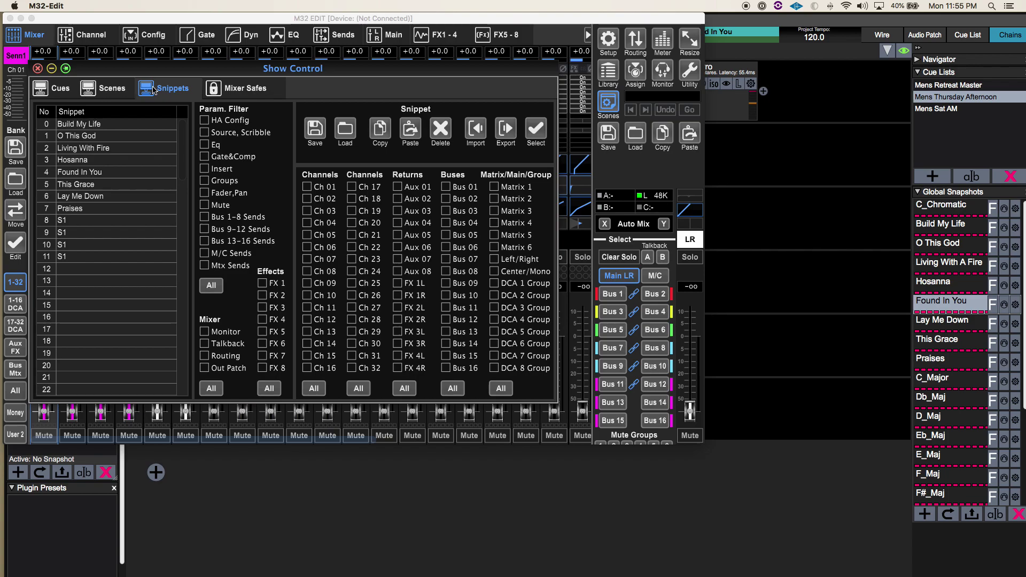
left_click(53, 91)
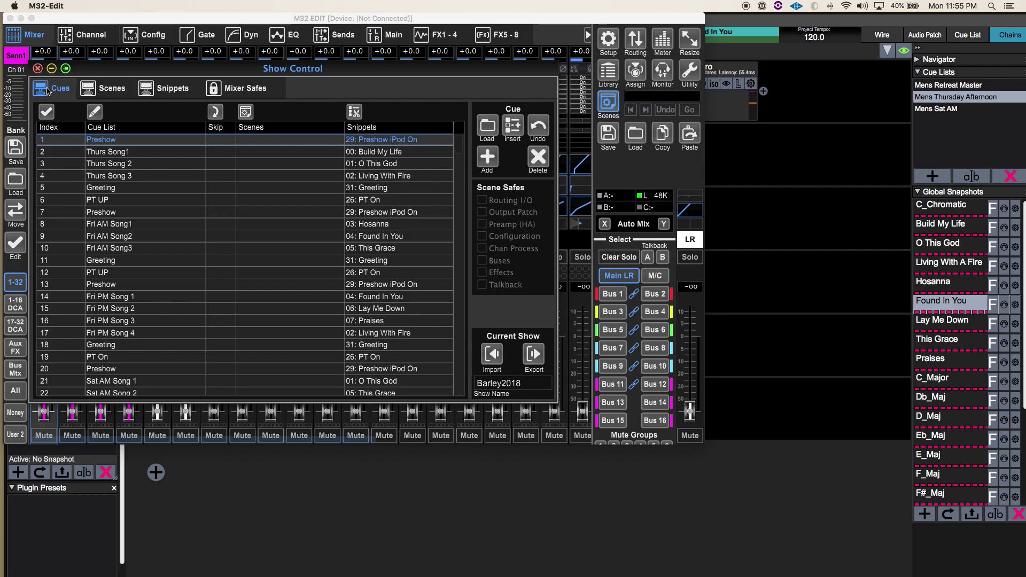
Recall the C_Chromatic global snapshot in LiveProfessor and look through the M32 show's cue list.
left_click(947, 205)
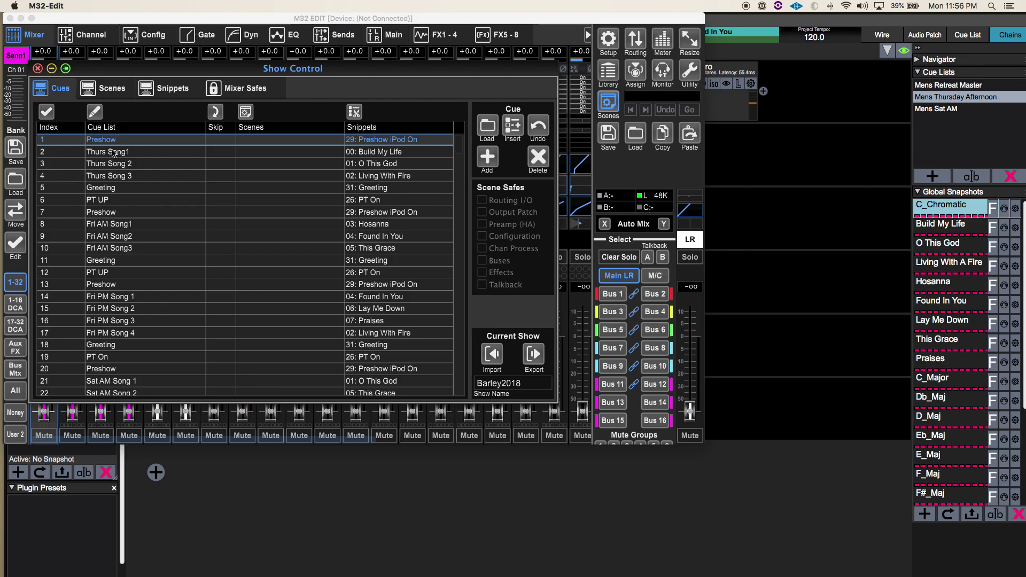
scroll(112, 153, "down", 10)
scroll(110, 255, "up", 10)
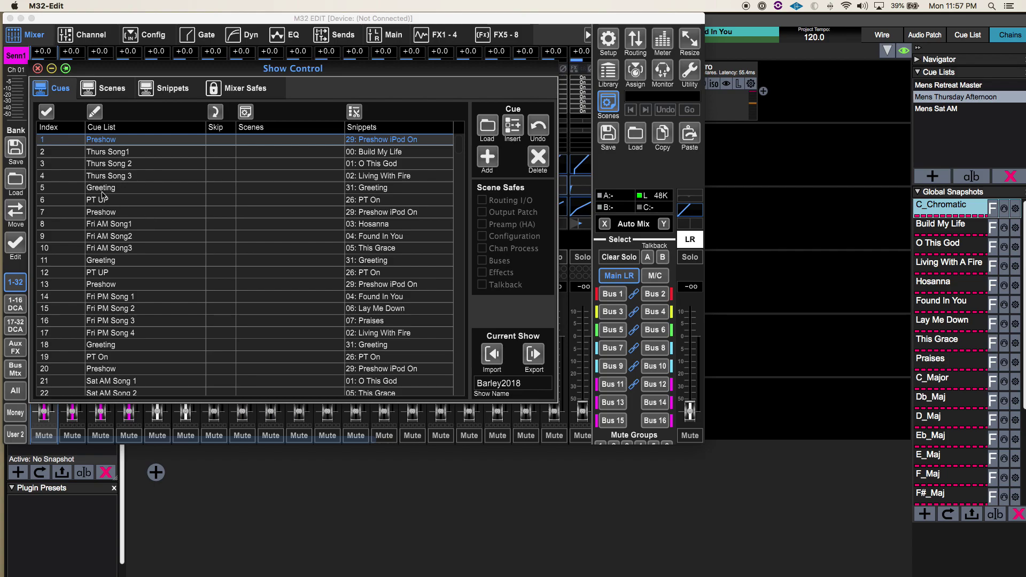
Inspect the parameter and channel filters of the O This God snippet, and close Show Control.
left_click(146, 88)
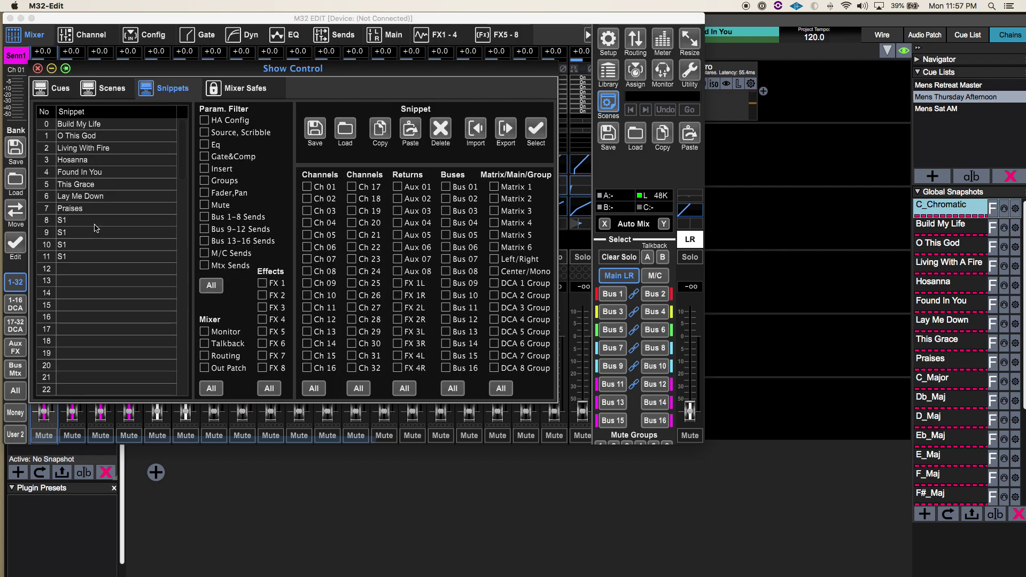
left_click(86, 134)
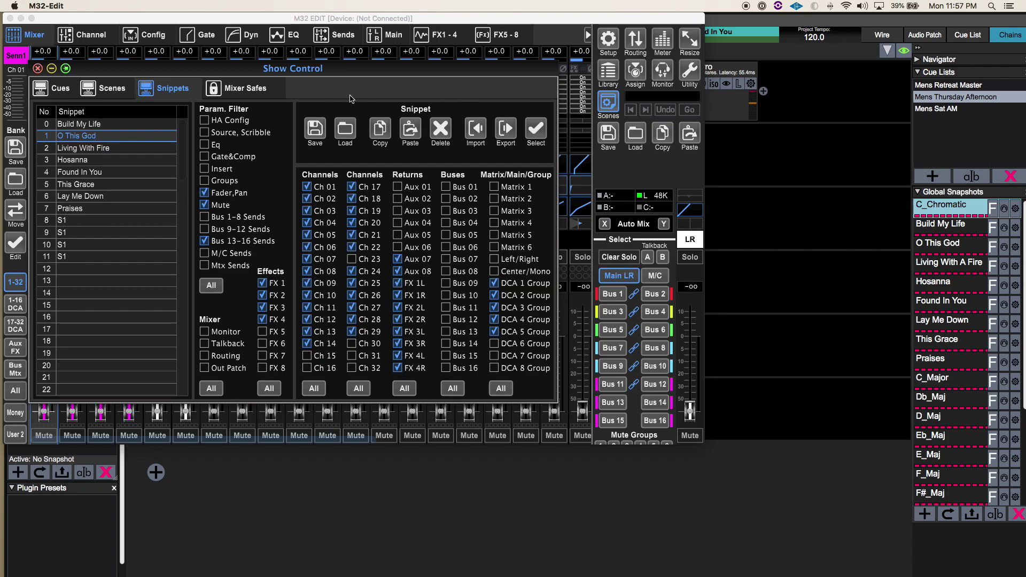
left_click(38, 69)
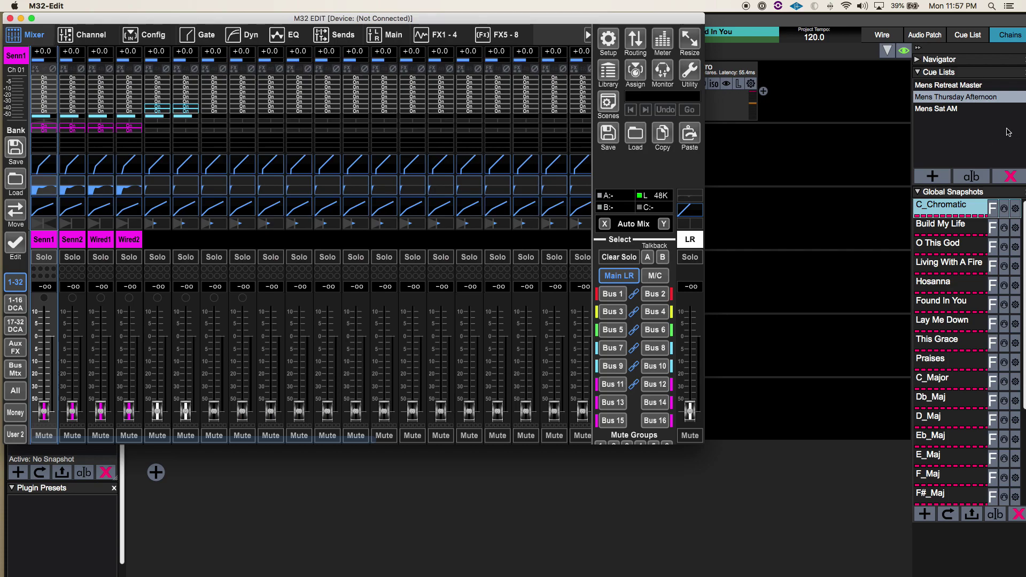
Switch back to LiveProfessor, open the Mens Thursday Afternoon cue list and move its window clear of the global snapshots.
left_click(977, 133)
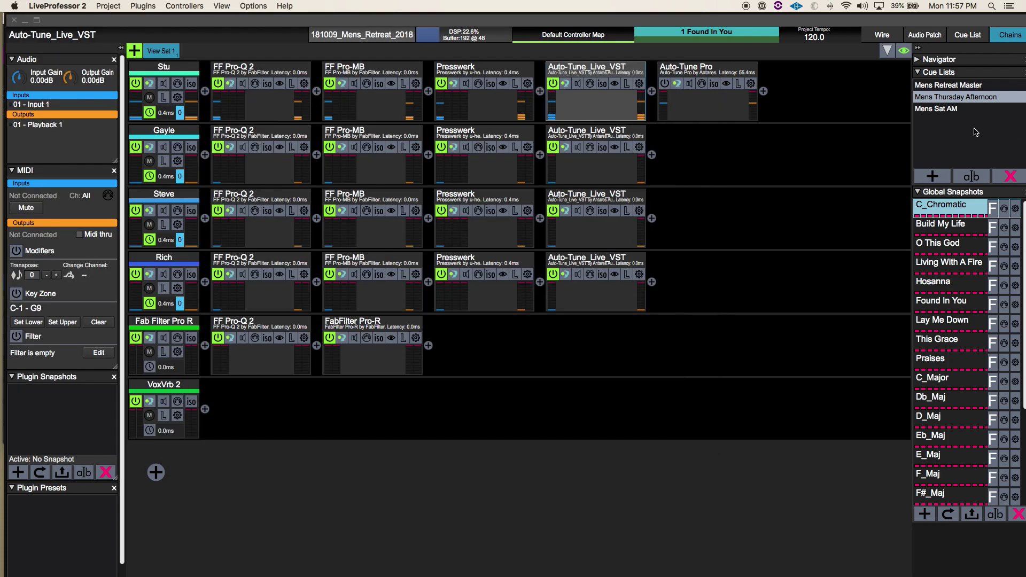
double_click(941, 98)
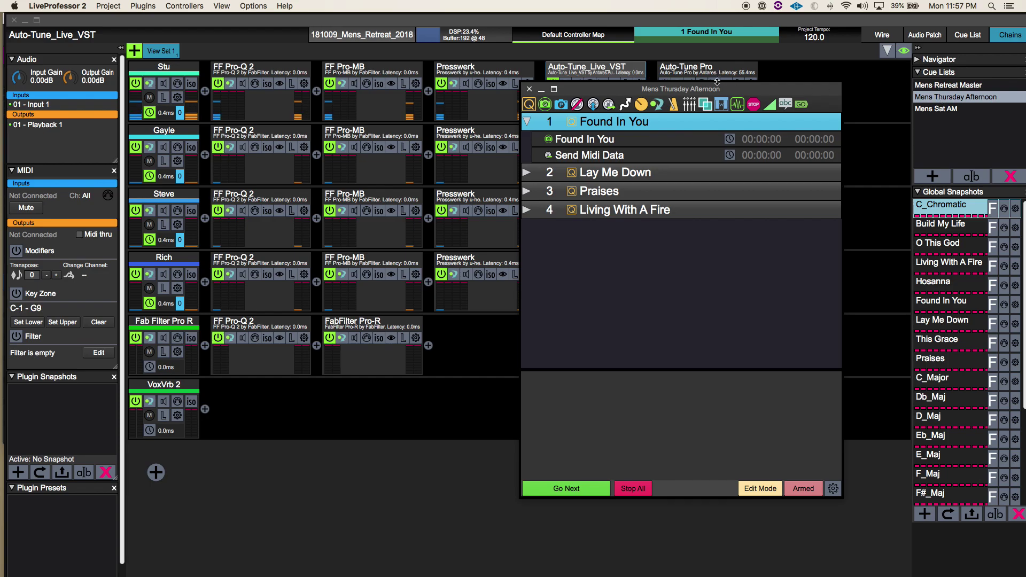
left_click_drag(721, 89, 572, 64)
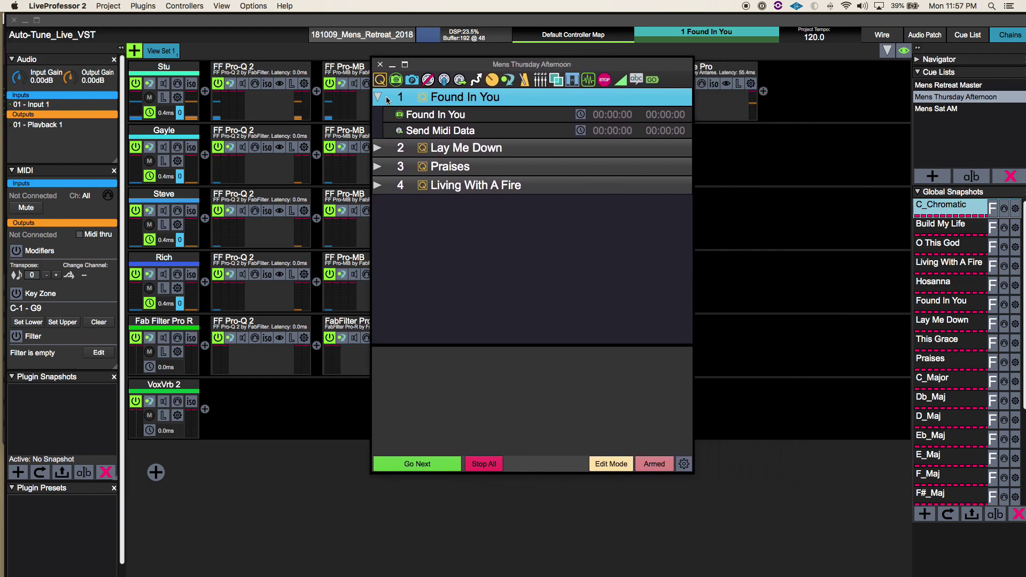
Inspect the global snapshot recall and the Send Midi Data settings inside the Found In You cue.
left_click(378, 97)
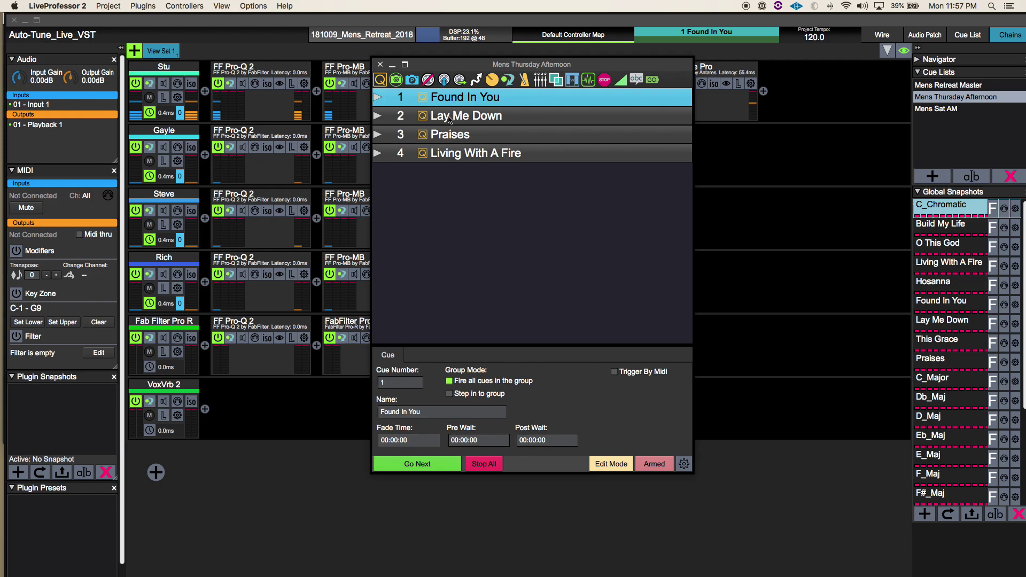
left_click(378, 98)
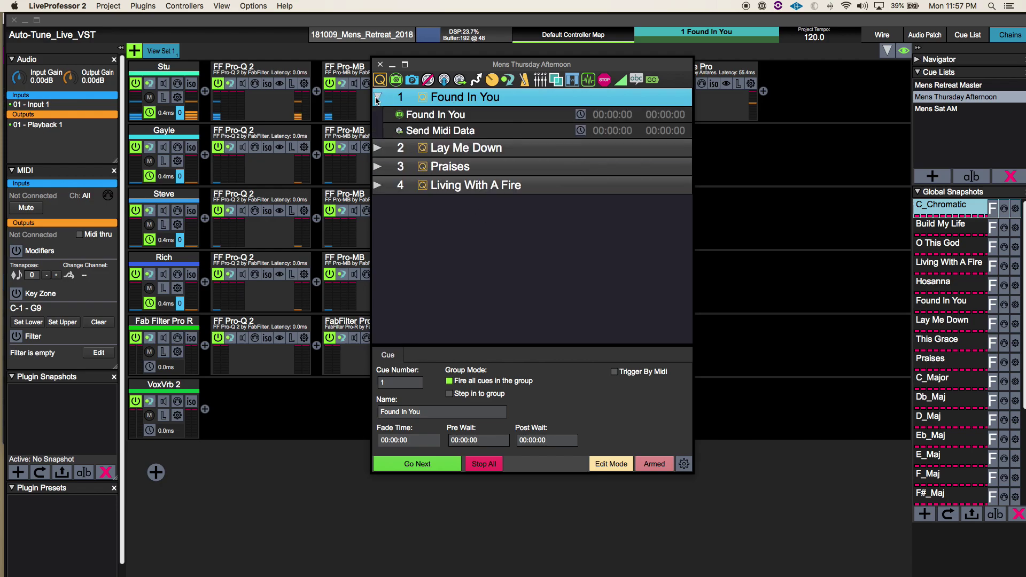
left_click(418, 115)
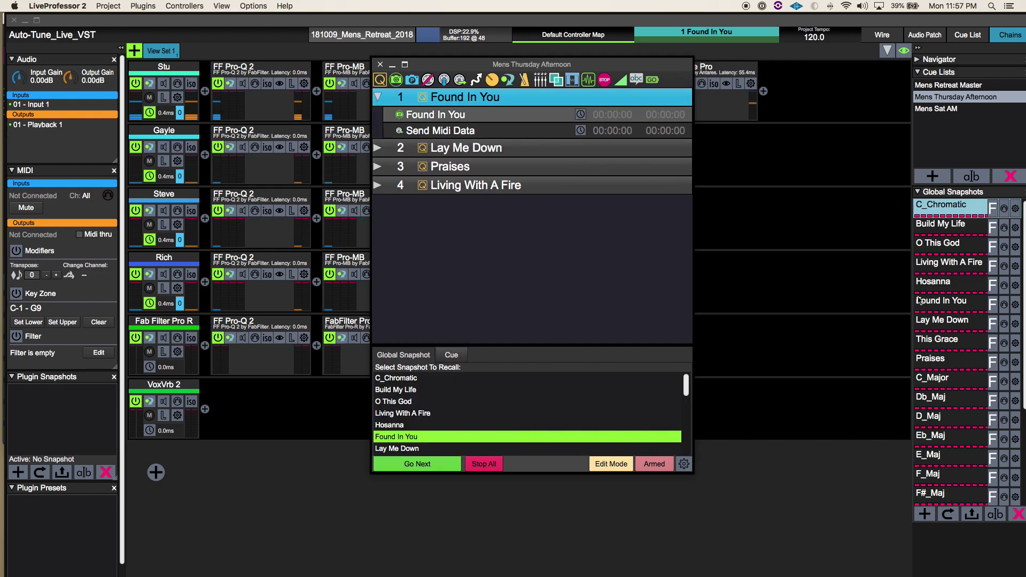
left_click(463, 131)
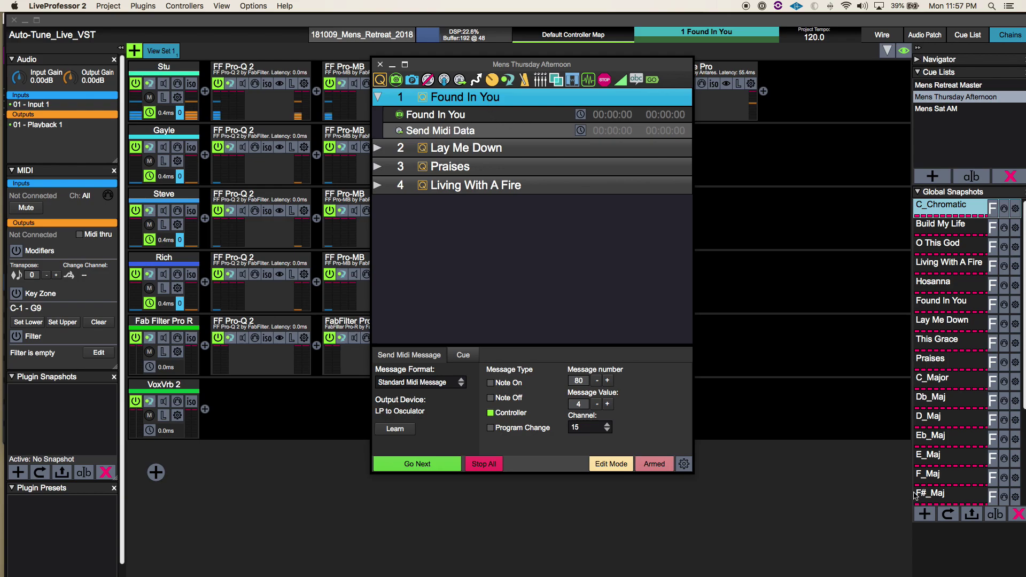
Switch to OSCulator and examine the event types, values and input and output ranges of the /midi/cc80/15 messages.
mouse_move(524, 575)
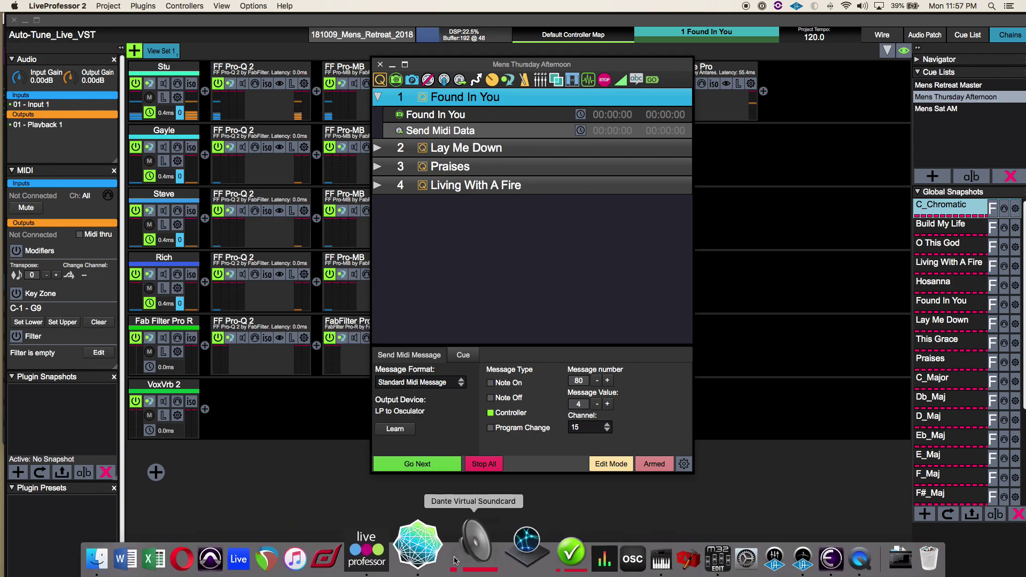
left_click(487, 556)
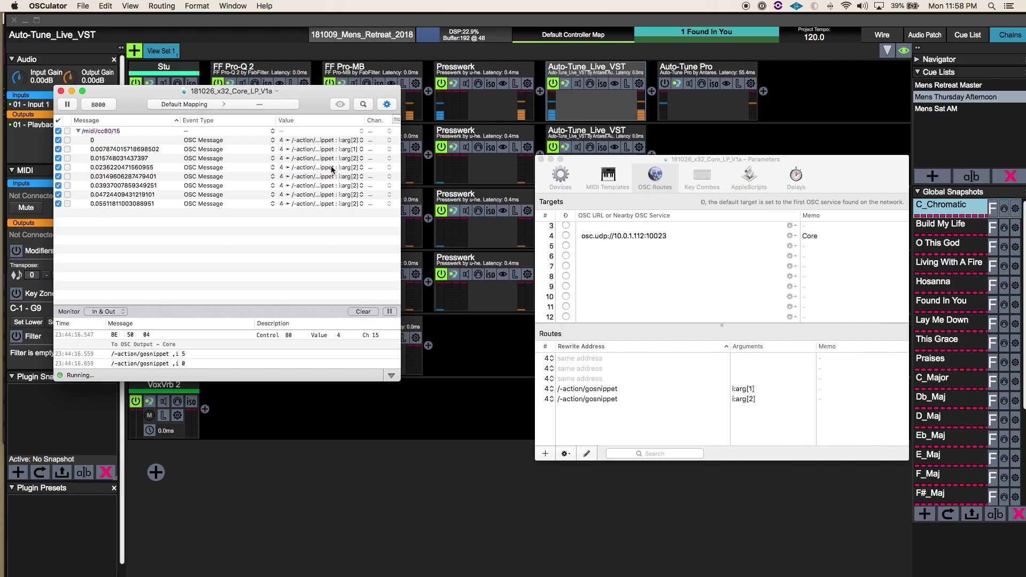
left_click(396, 120)
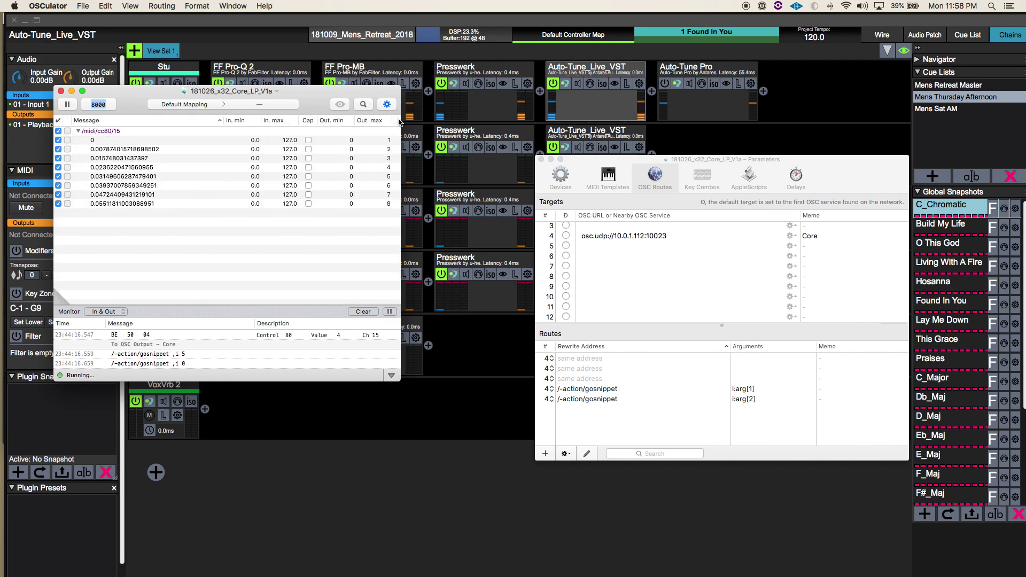
left_click(396, 120)
left_click(396, 121)
left_click(397, 120)
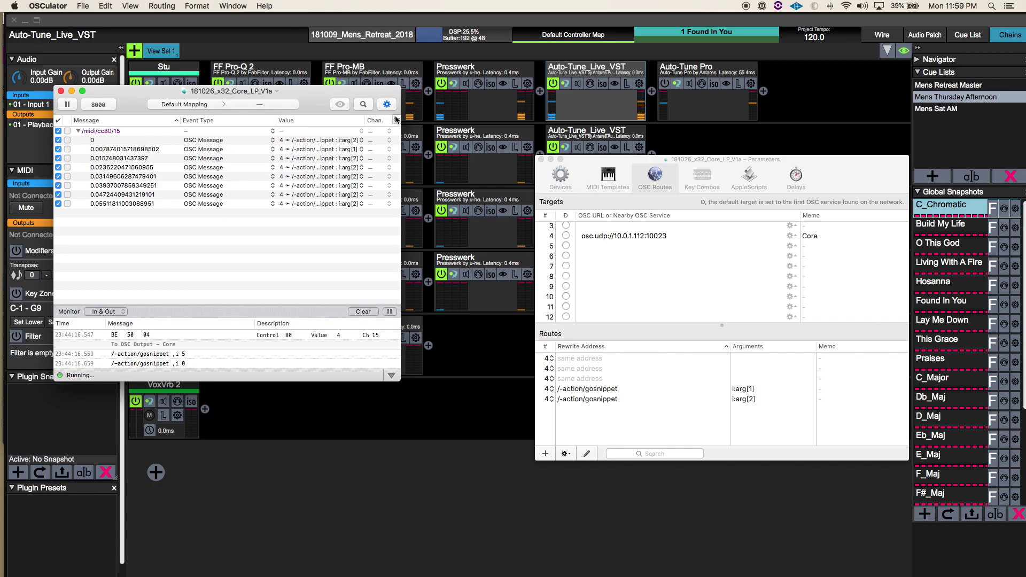
left_click(397, 120)
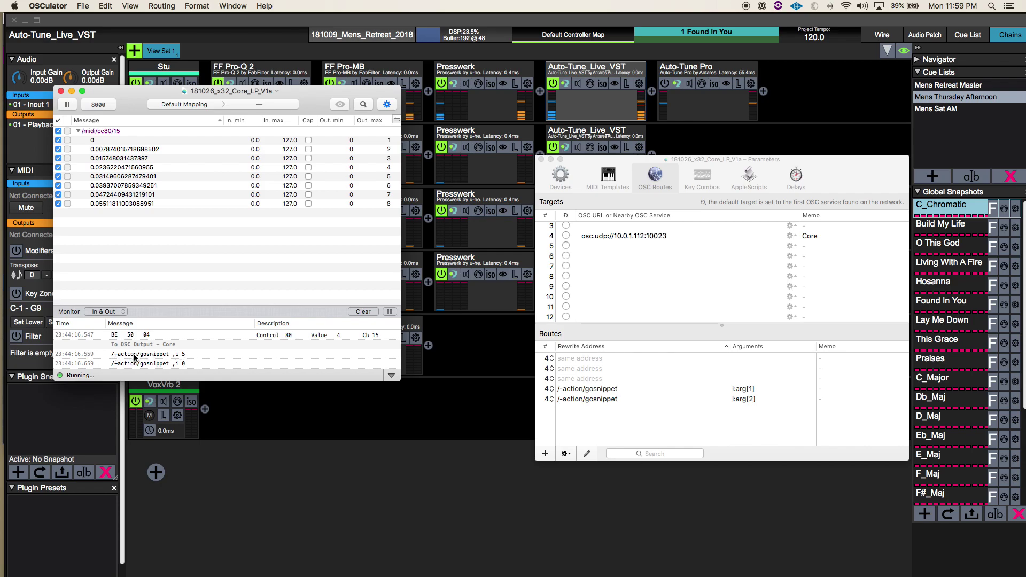
Switch to LiveProfessor, fire the Living With A Fire cue, and check its MIDI and snippet messages in the OSCulator monitor.
left_click(632, 151)
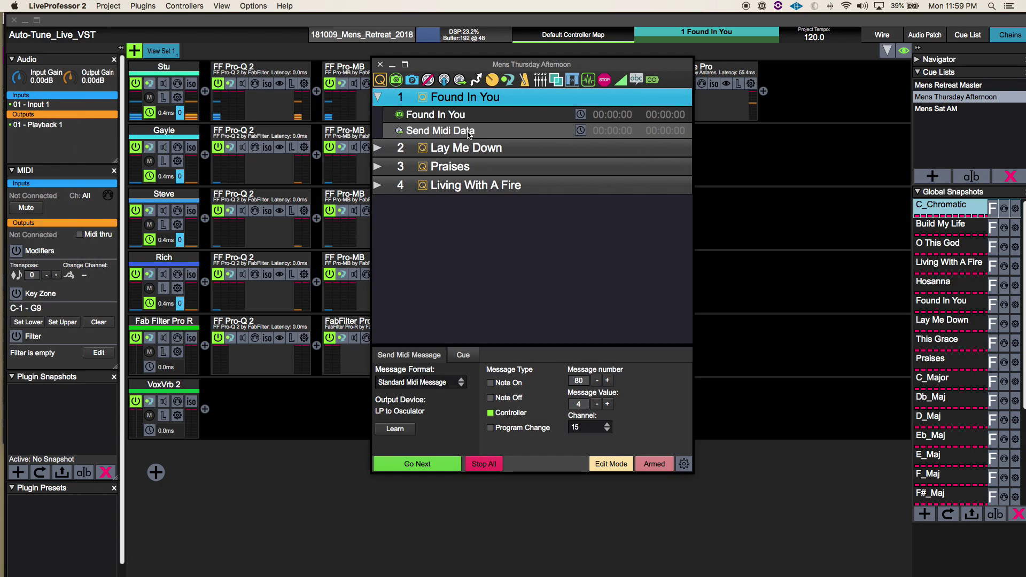
double_click(448, 187)
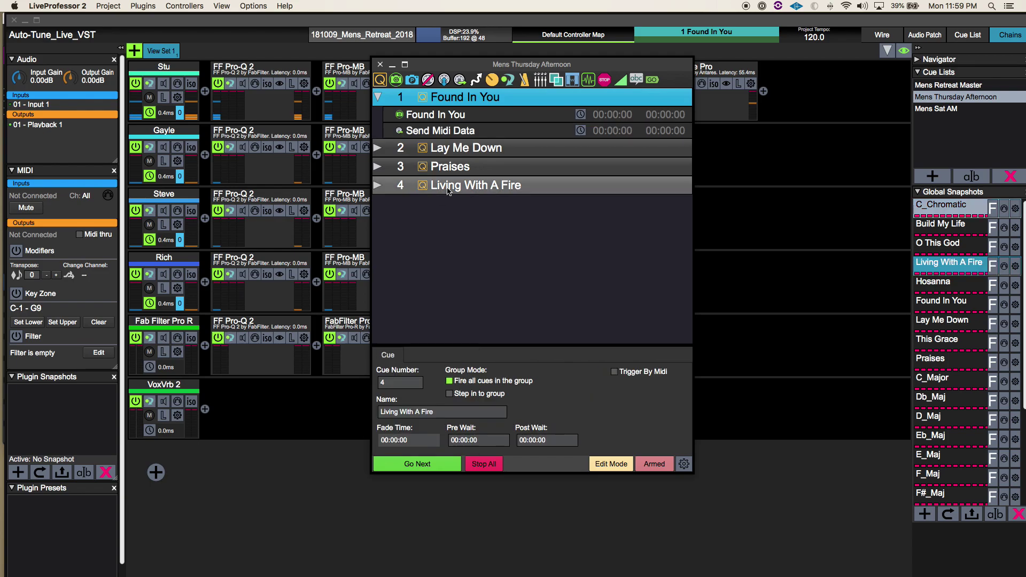
key("super+Tab")
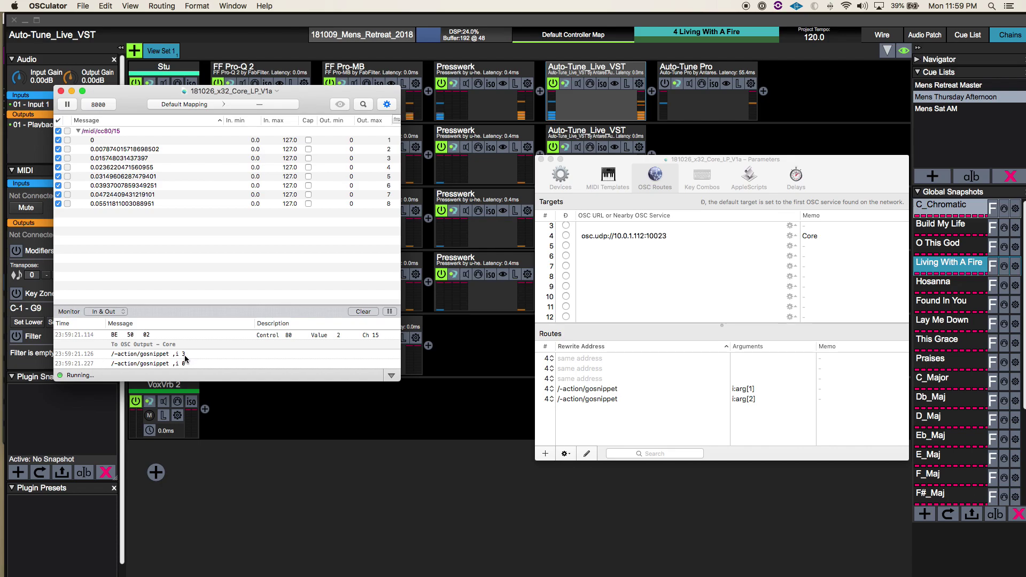
Switch to M32-Edit, open the Show Control snippet list and check the numbering from Build My Life to Living With A Fire.
key("super+Tab")
key("super+Tab")
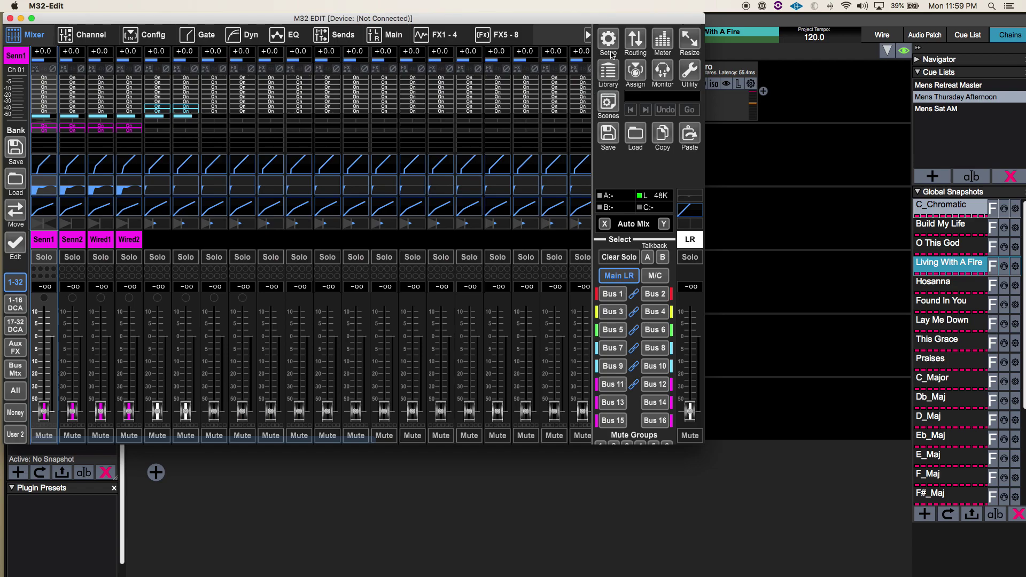
key("super+Tab")
left_click(612, 71)
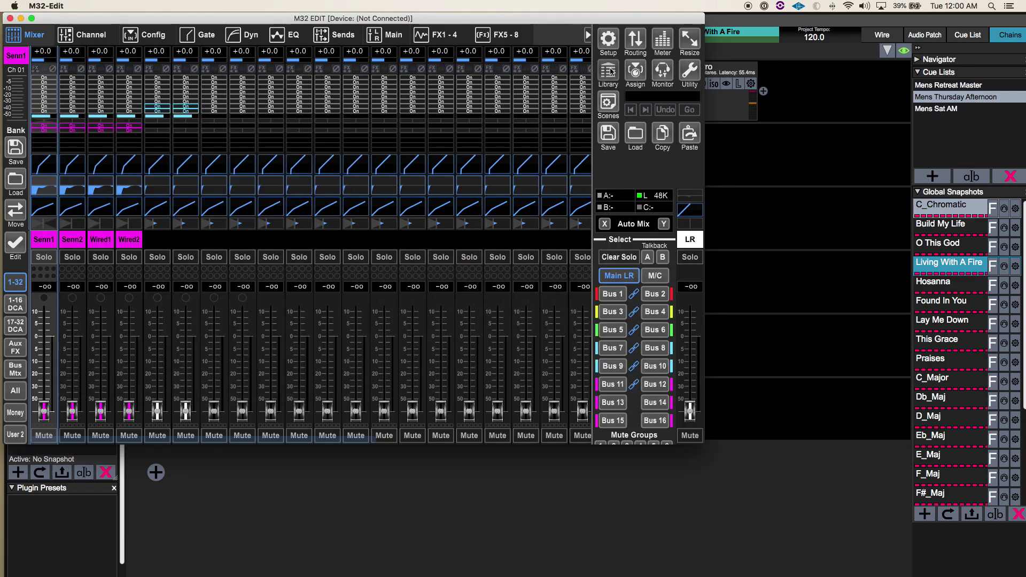
left_click(607, 99)
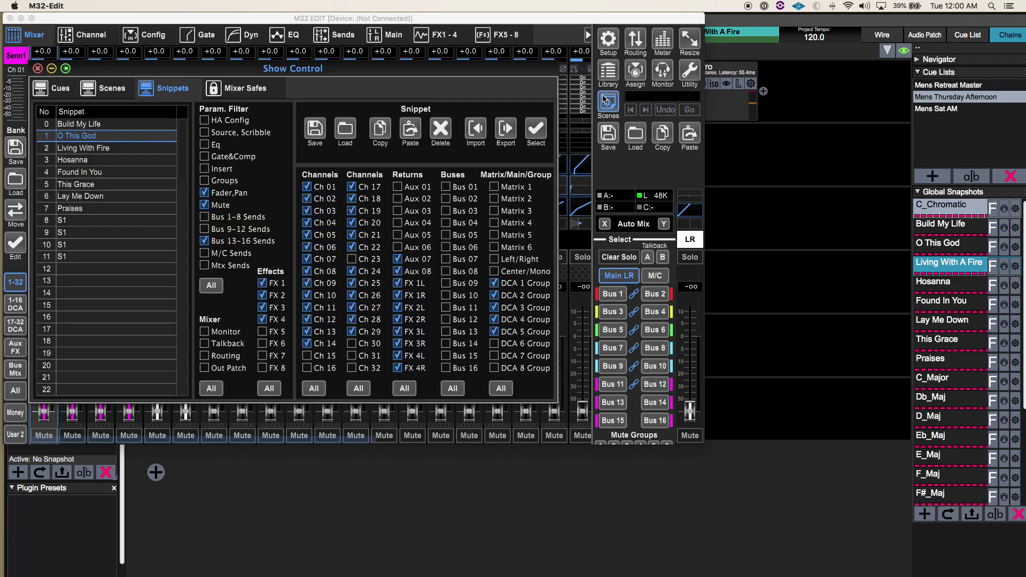
left_click(81, 125)
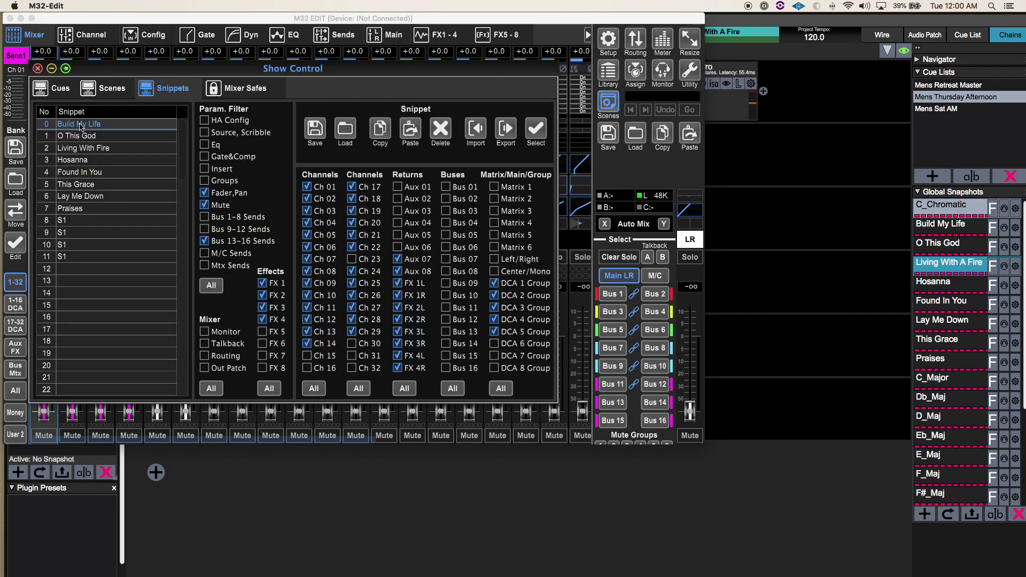
left_click(79, 135)
left_click(79, 148)
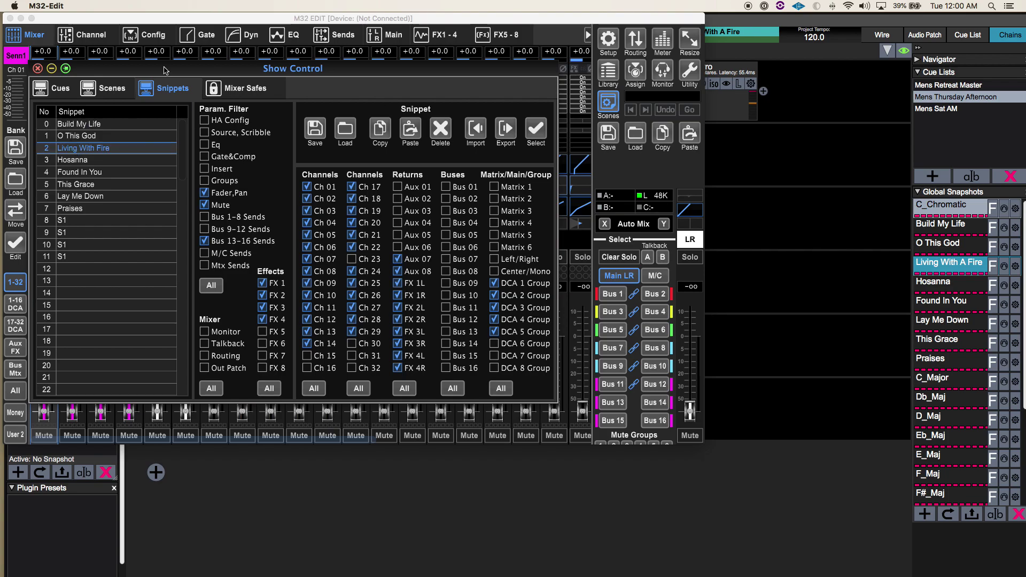
Switch back to LiveProfessor, review the Mens Thursday Afternoon cue list and close its window.
left_click(771, 27)
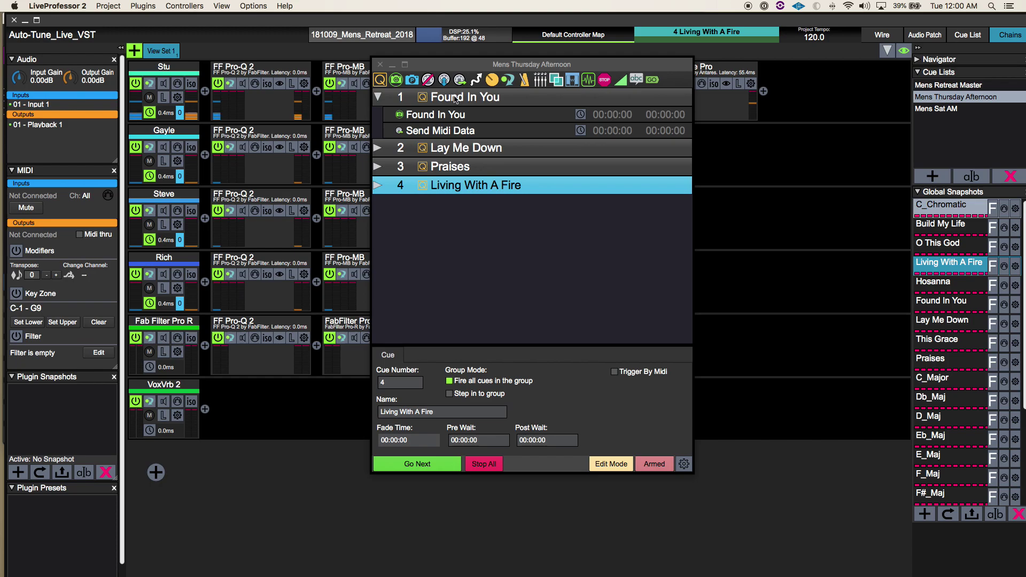
left_click(381, 64)
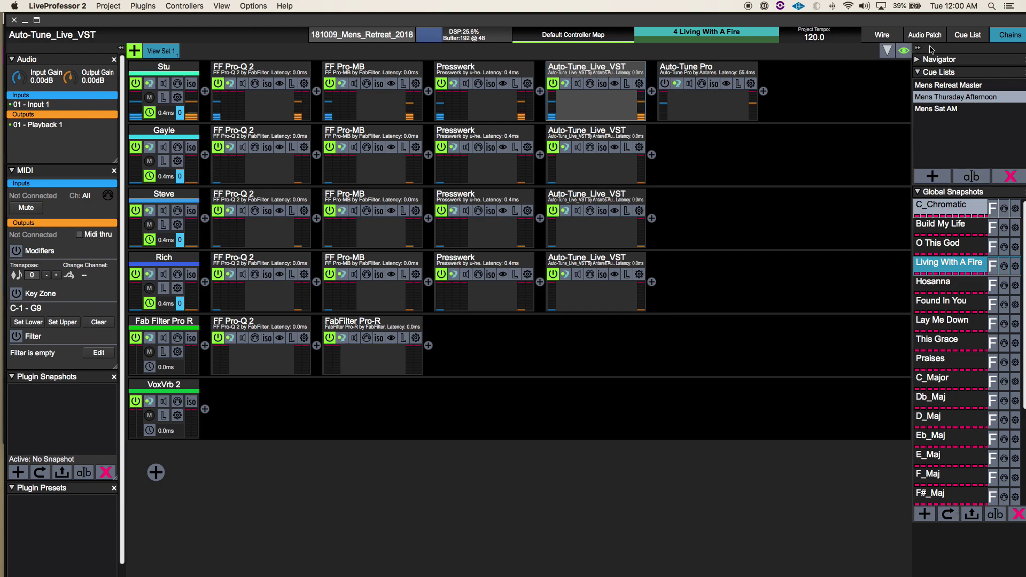
double_click(970, 100)
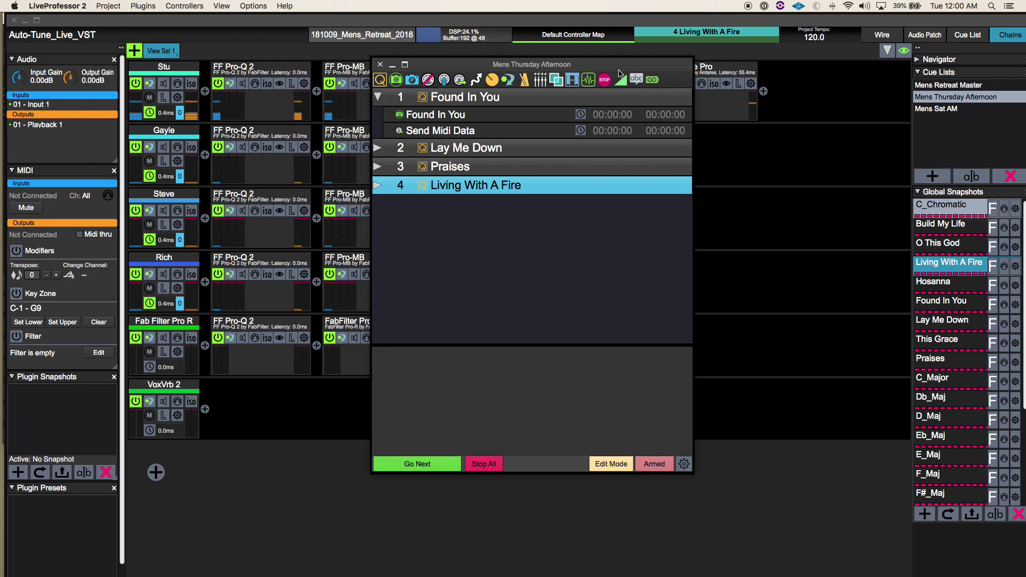
left_click(380, 64)
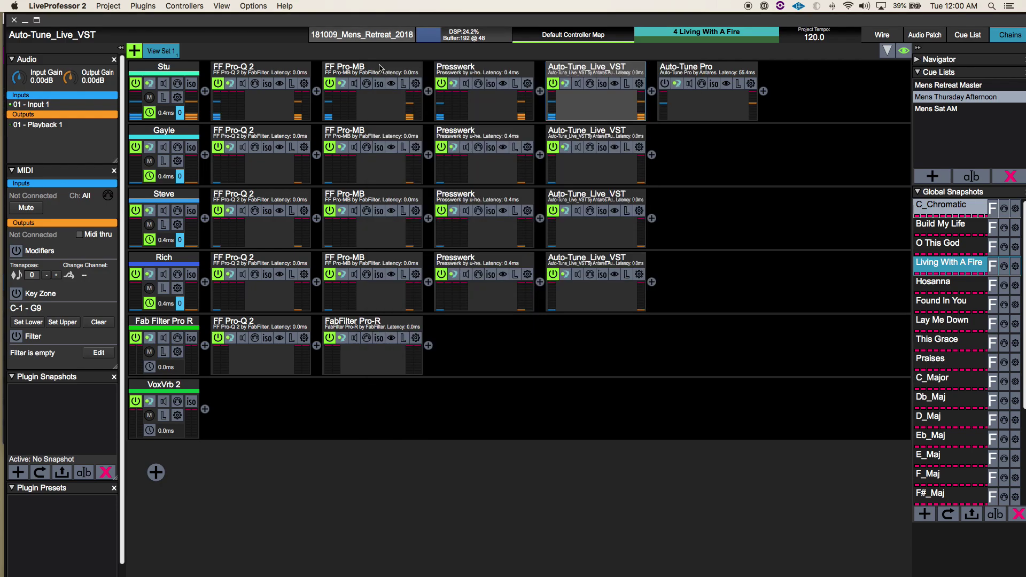
left_click(247, 5)
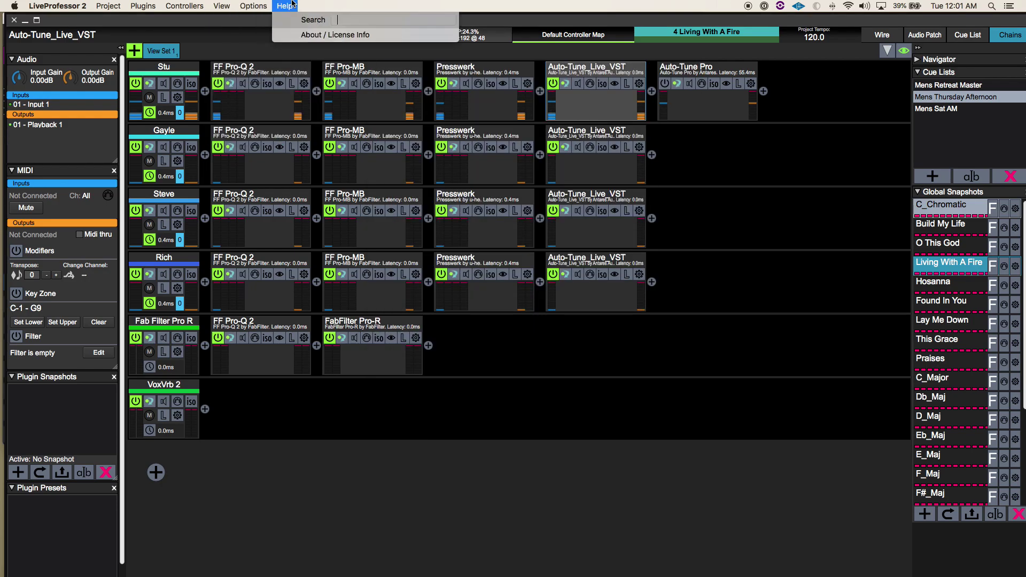
mouse_move(187, 5)
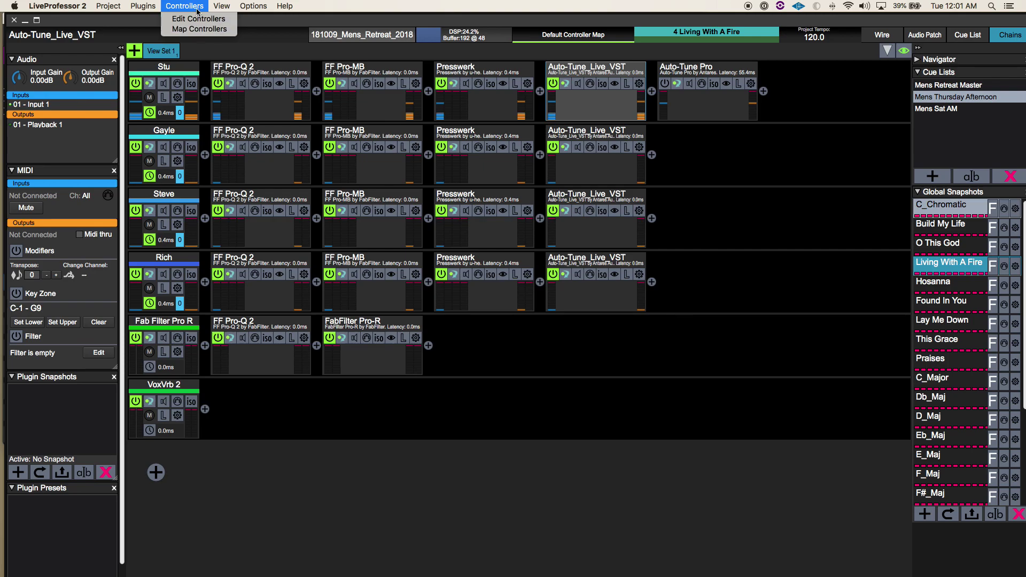
key("Escape")
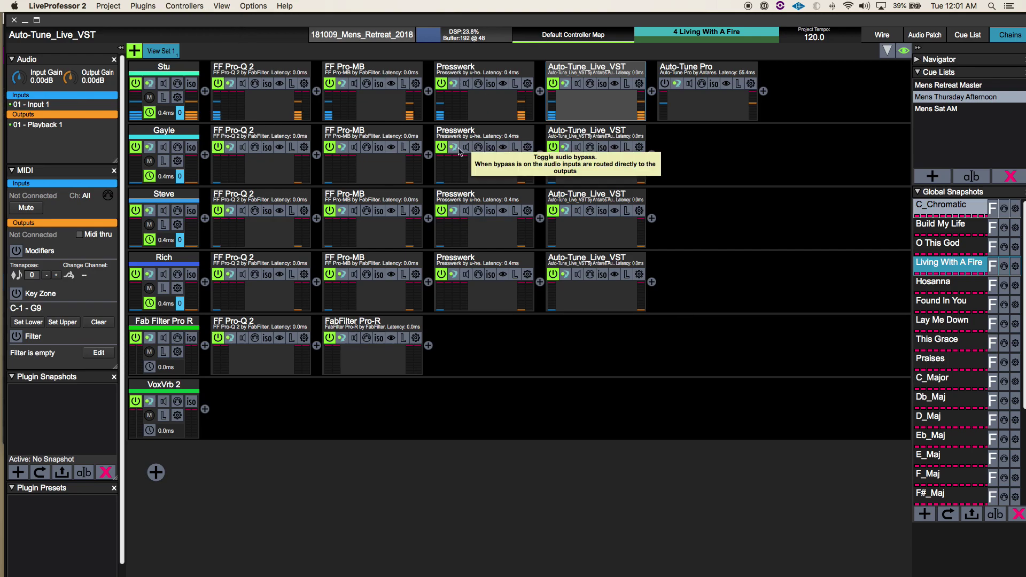